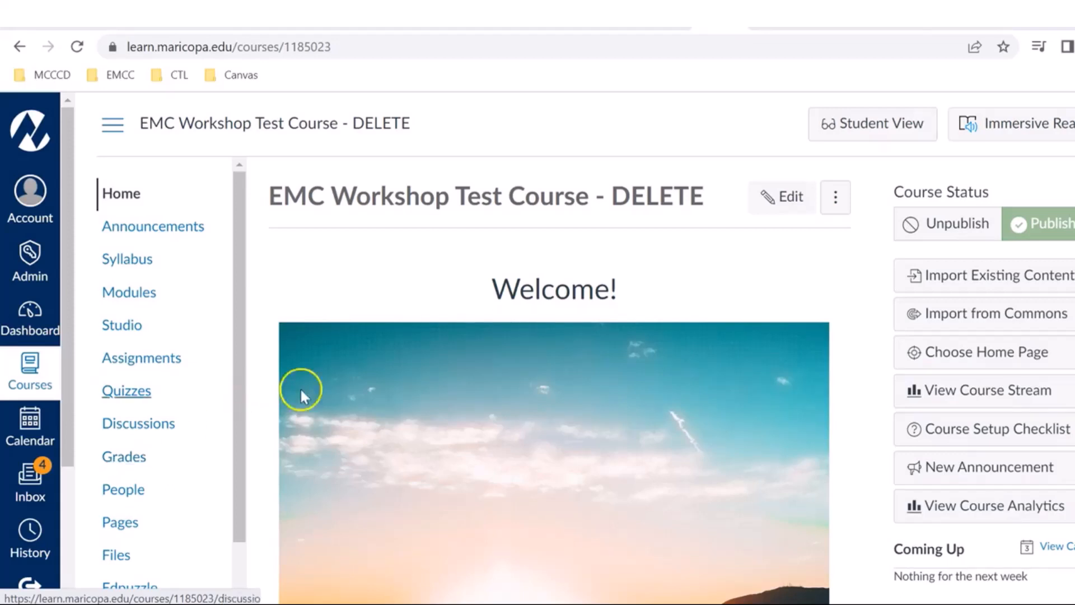
Start creating a quiz from the video "Part 7 of 7: Thinking for Themselves" in the course's Studio Quick Collection
{"action": "left_click", "coordinate": [134, 334]}
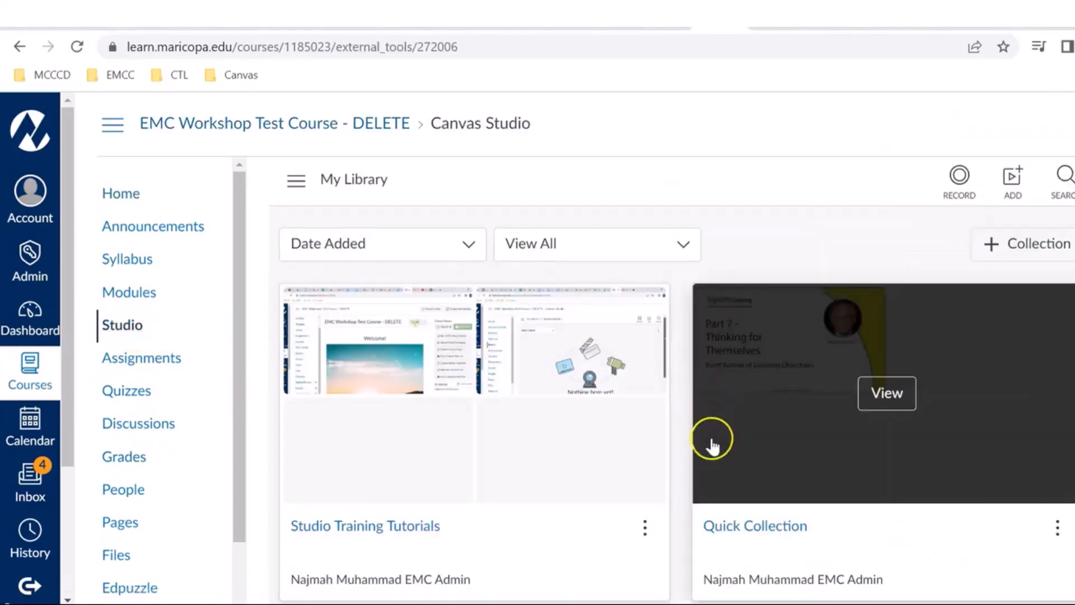
{"action": "left_click", "coordinate": [880, 401]}
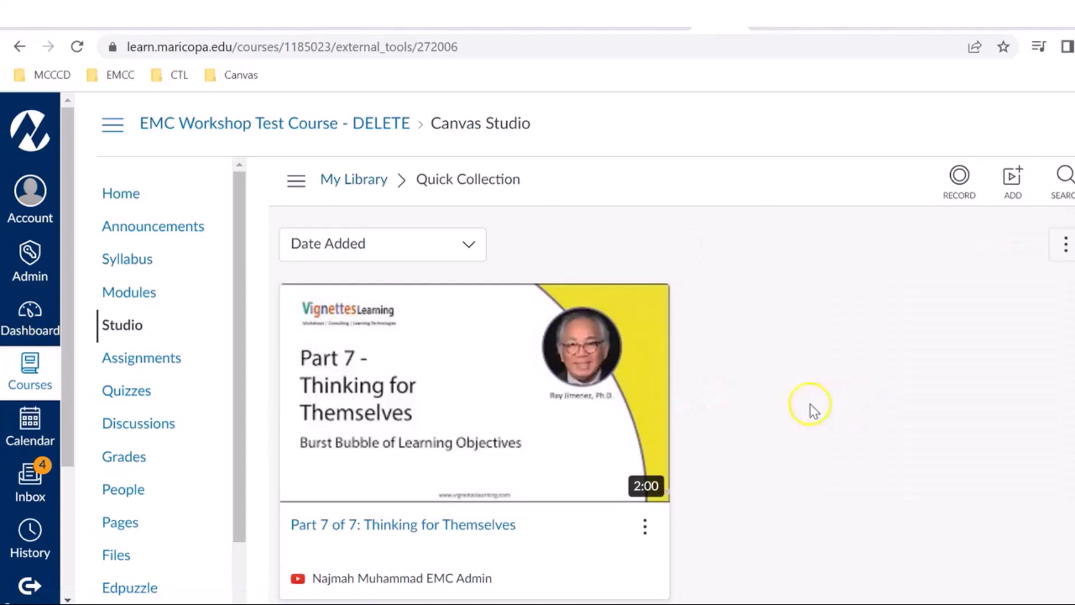
{"action": "mouse_move", "coordinate": [608, 344]}
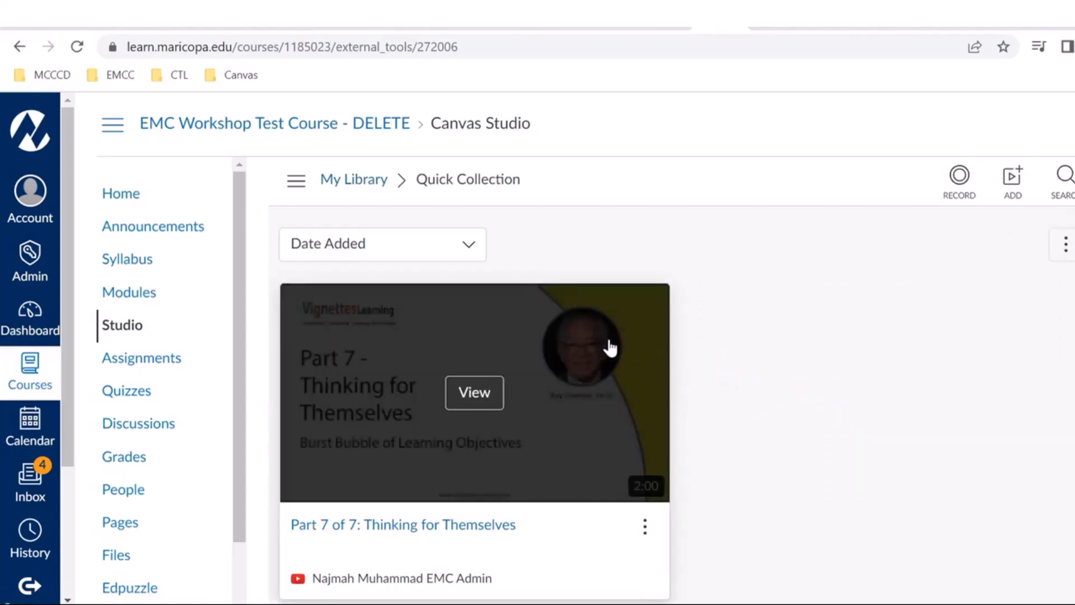
{"action": "left_click", "coordinate": [645, 529]}
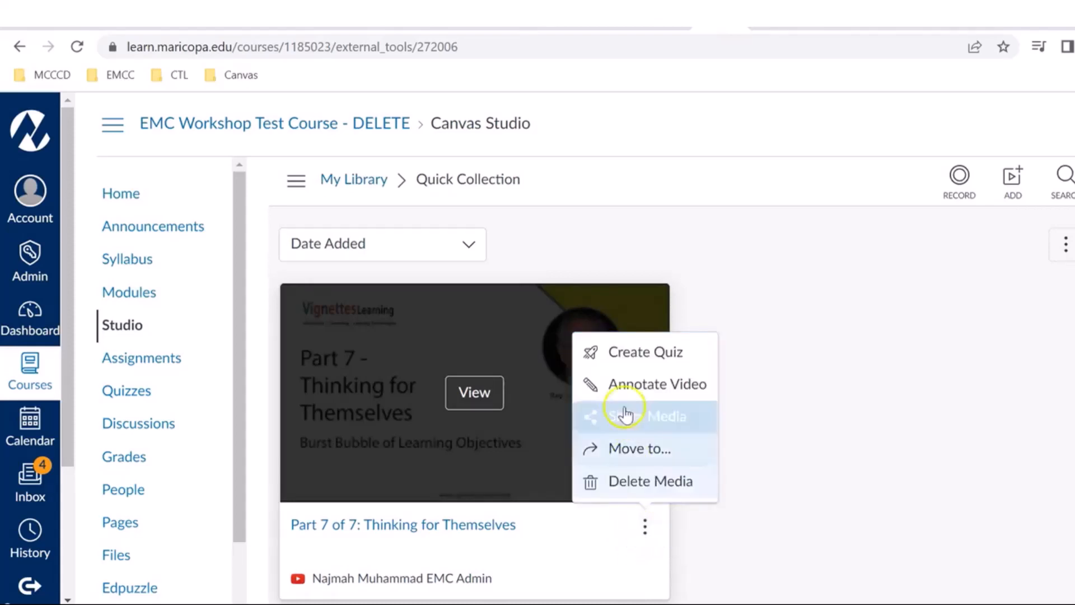
{"action": "left_click", "coordinate": [614, 352]}
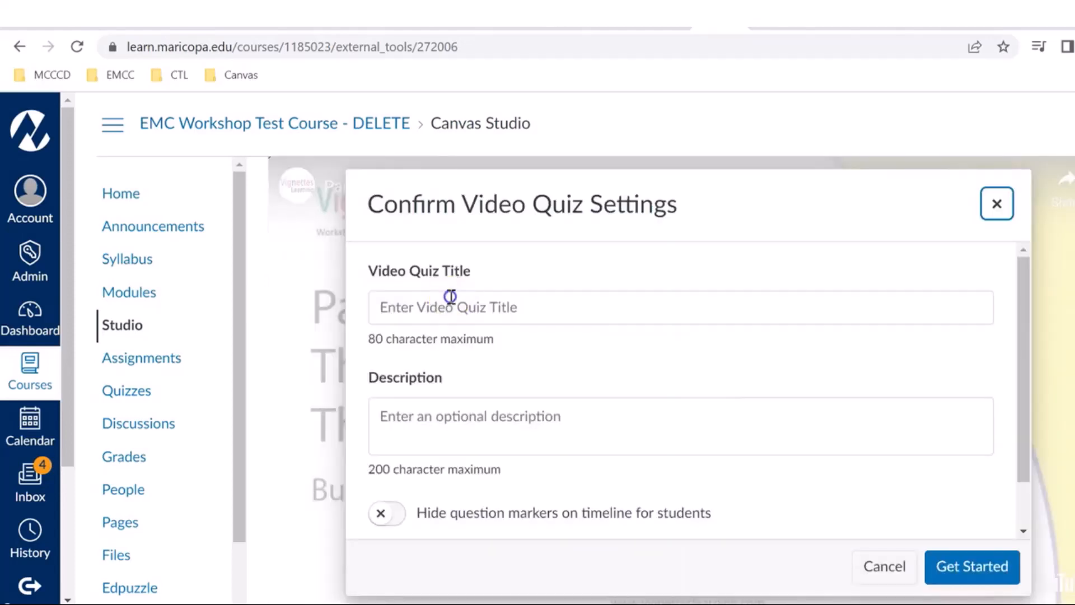
Title the video quiz "Create a Quiz Demo"
{"action": "left_click", "coordinate": [450, 298]}
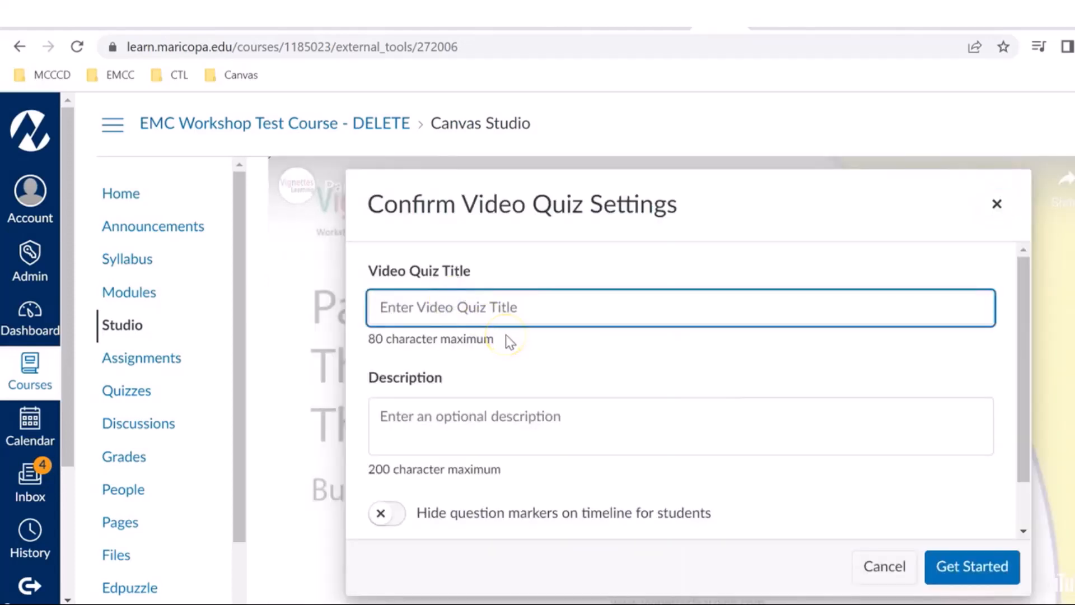
{"action": "type", "text": "qreate a"}
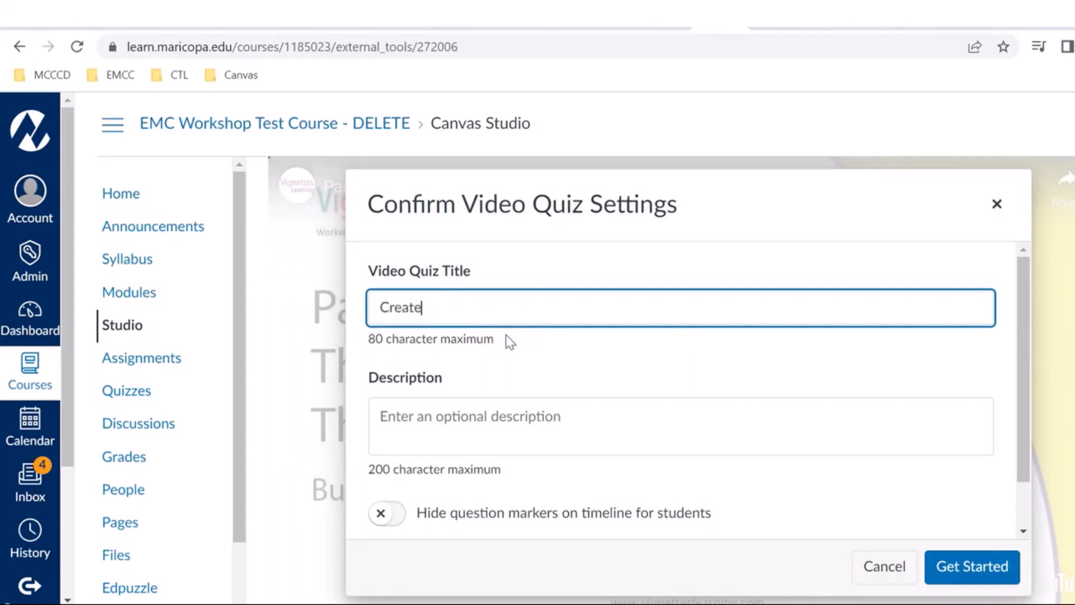
{"action": "type", "text": " Qua"}
{"action": "key", "text": "BackSpace"}
{"action": "type", "text": "iz Demo"}
Add the description "Testing out this feature" and confirm the video quiz settings
{"action": "left_click", "coordinate": [450, 433]}
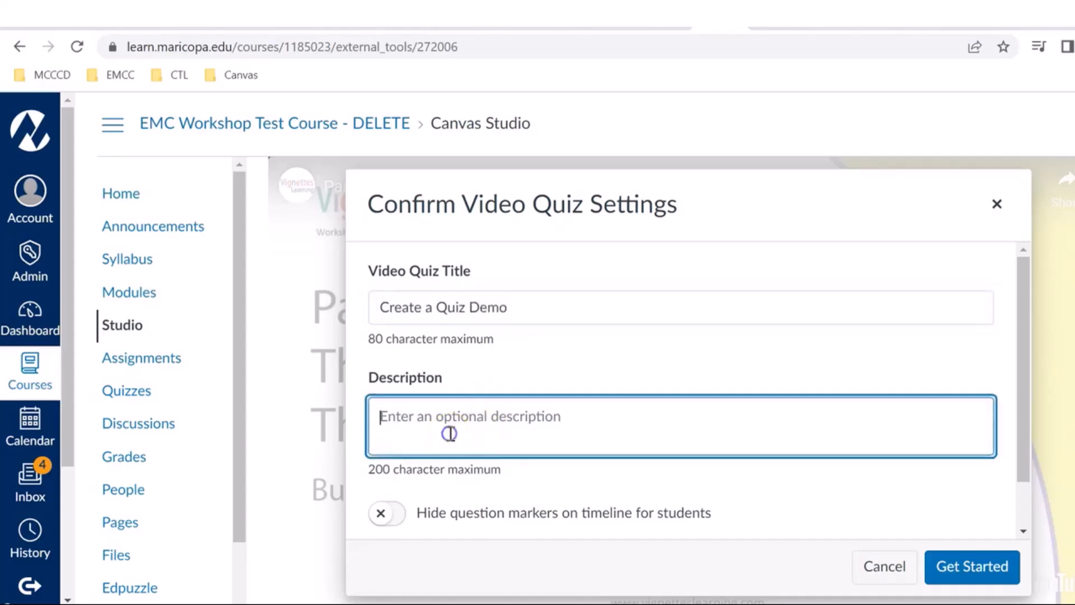
{"action": "type", "text": "Tes"}
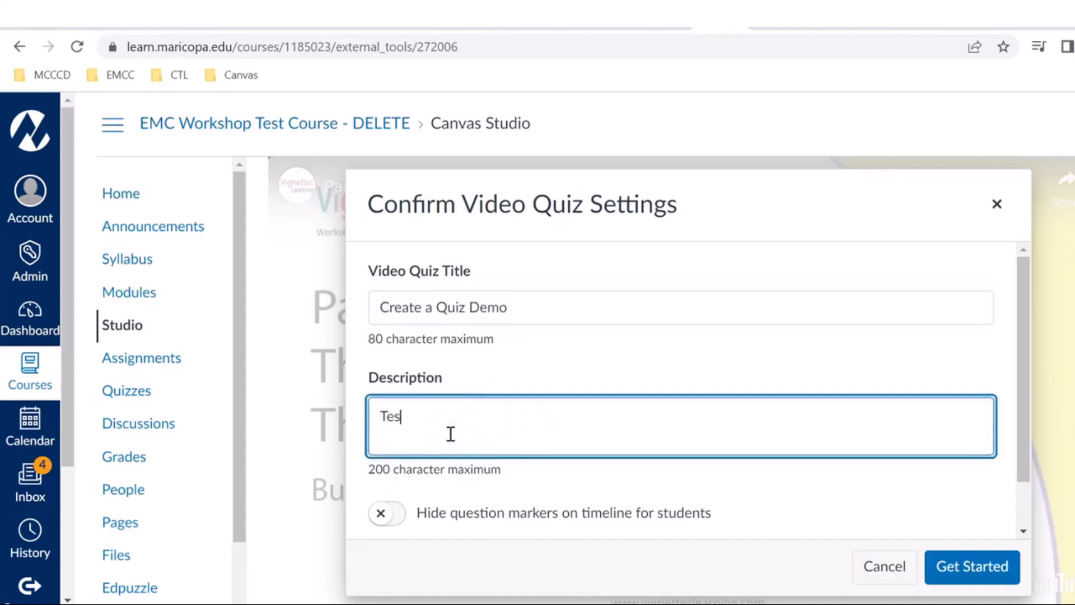
{"action": "type", "text": "ting out theisfeature"}
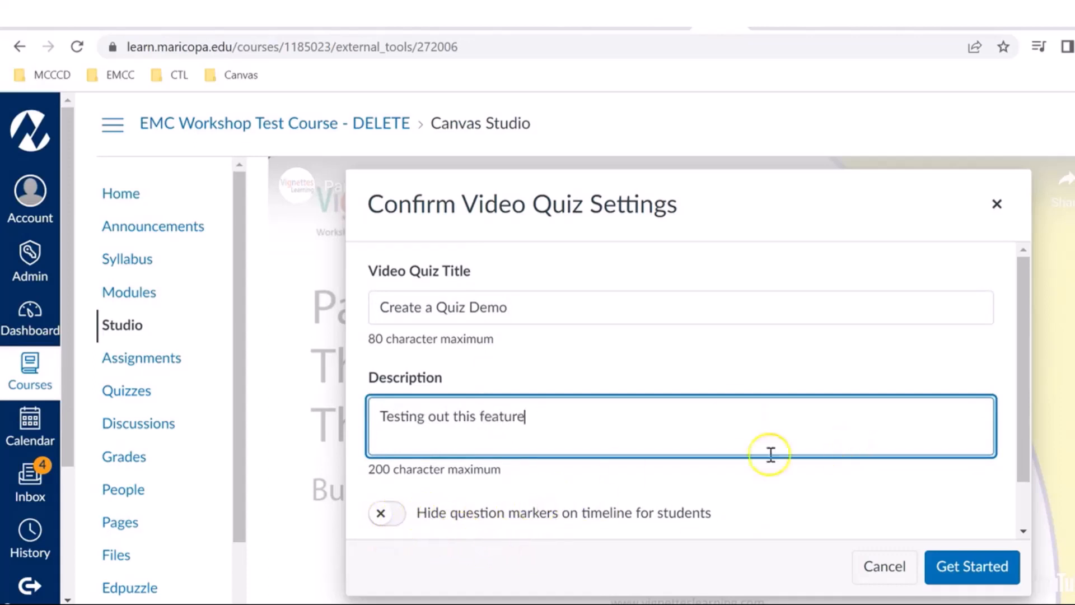
{"action": "scroll", "coordinate": [619, 491], "scroll_direction": "down", "scroll_amount": 1}
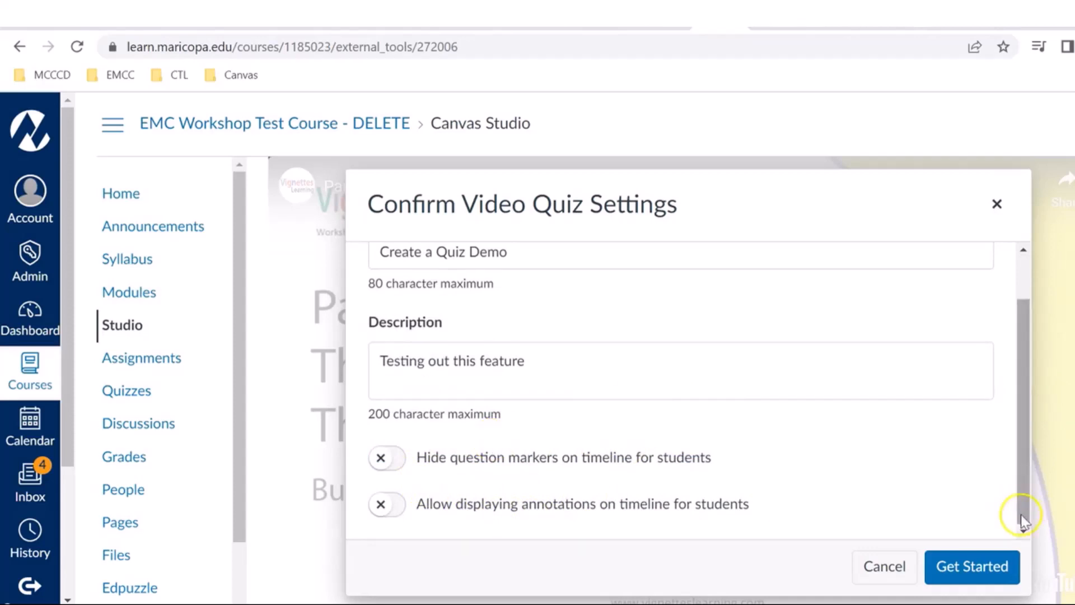
{"action": "left_click", "coordinate": [970, 567]}
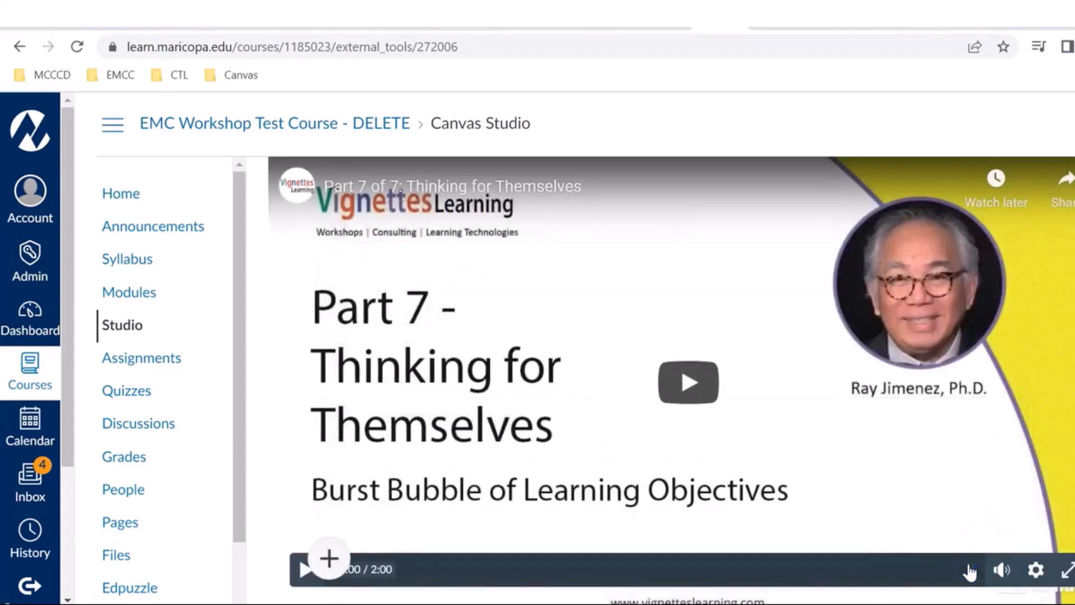
Add a True or False question at 0:00 of the video with the stem "Canvas Studio is now available"
{"action": "left_click", "coordinate": [336, 557]}
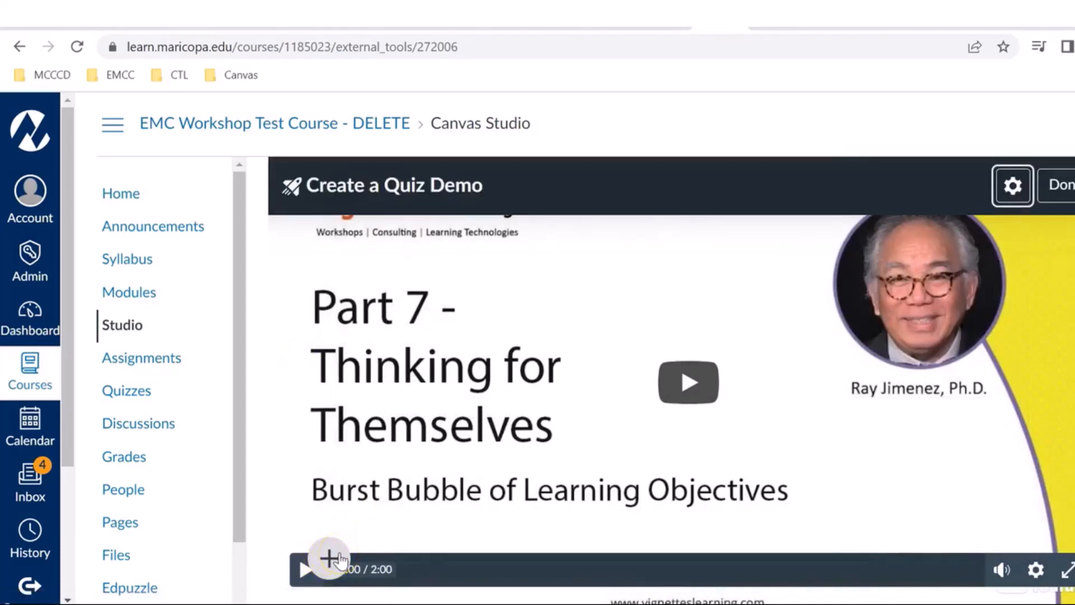
{"action": "left_click", "coordinate": [306, 570]}
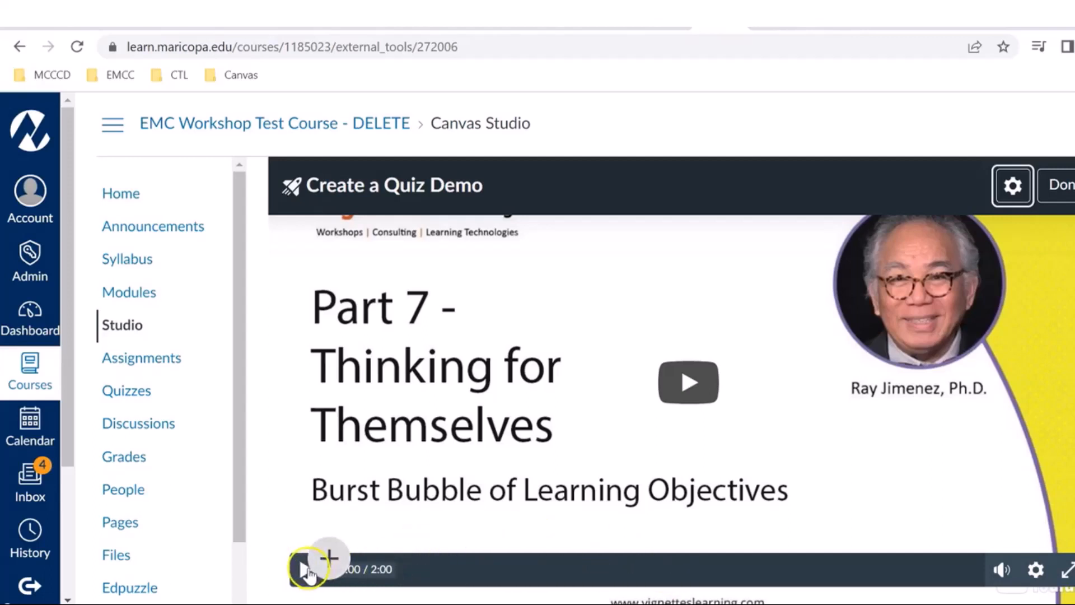
{"action": "left_click", "coordinate": [330, 557]}
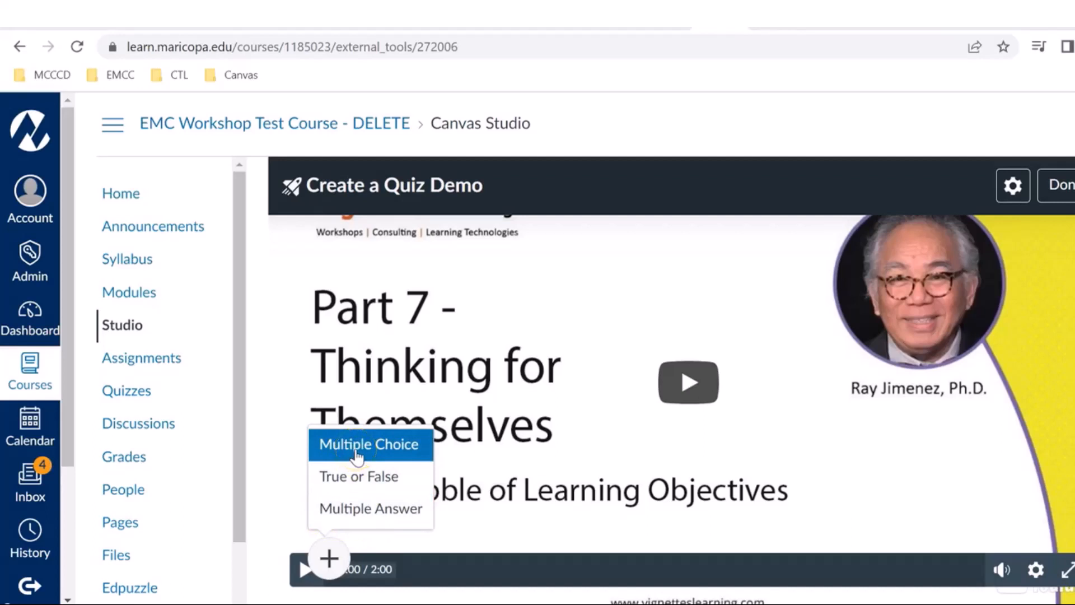
{"action": "left_click", "coordinate": [387, 474]}
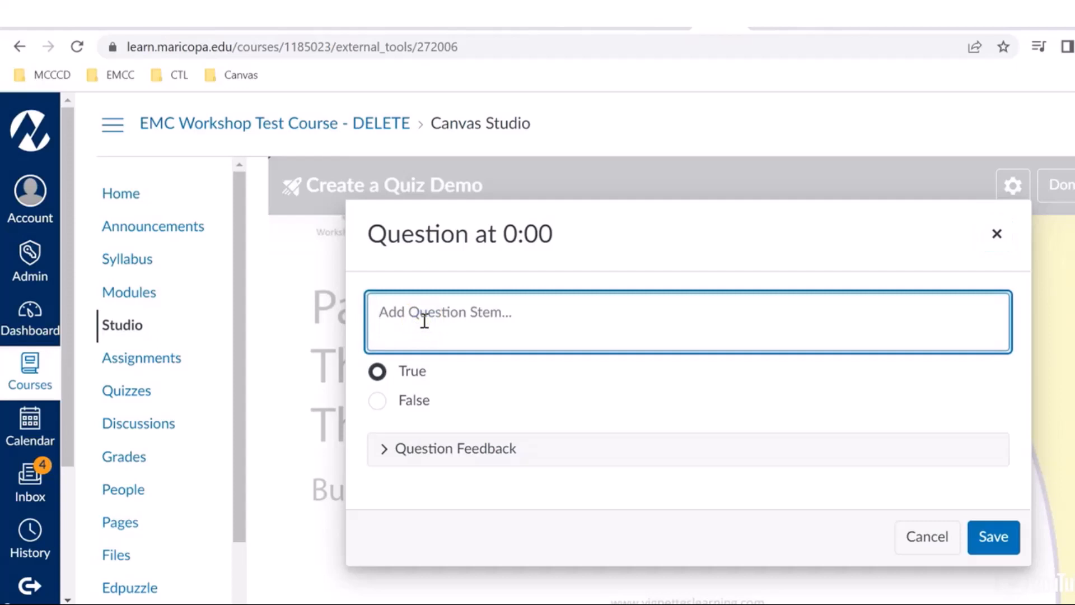
{"action": "type", "text": "Cans"}
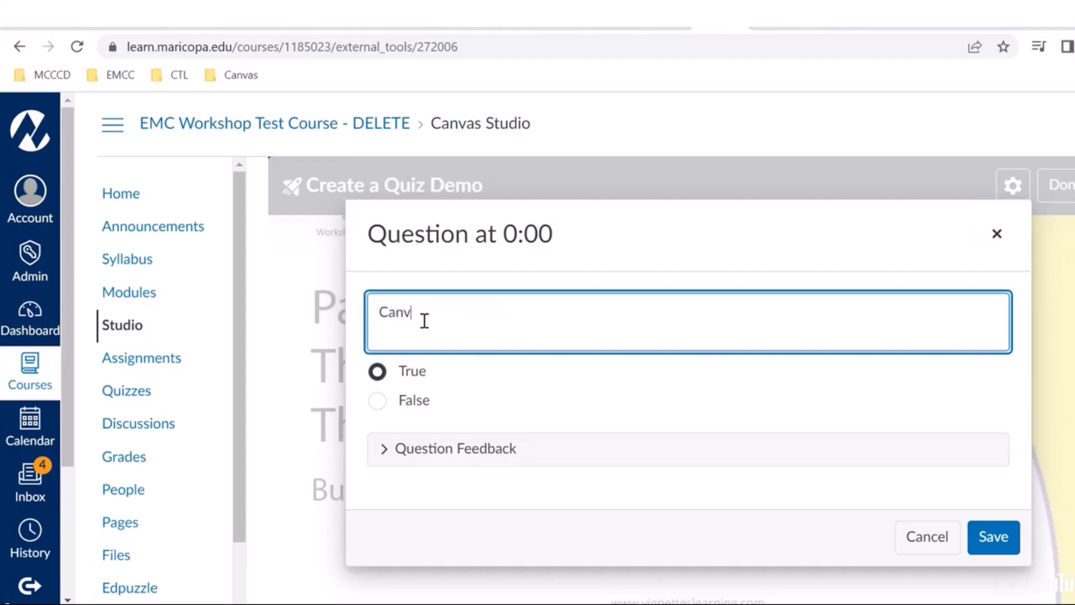
{"action": "type", "text": "as Studtiois"}
{"action": "key", "text": "BackSpace"}
{"action": "key", "text": "BackSpace"}
{"action": "type", "text": "now available"}
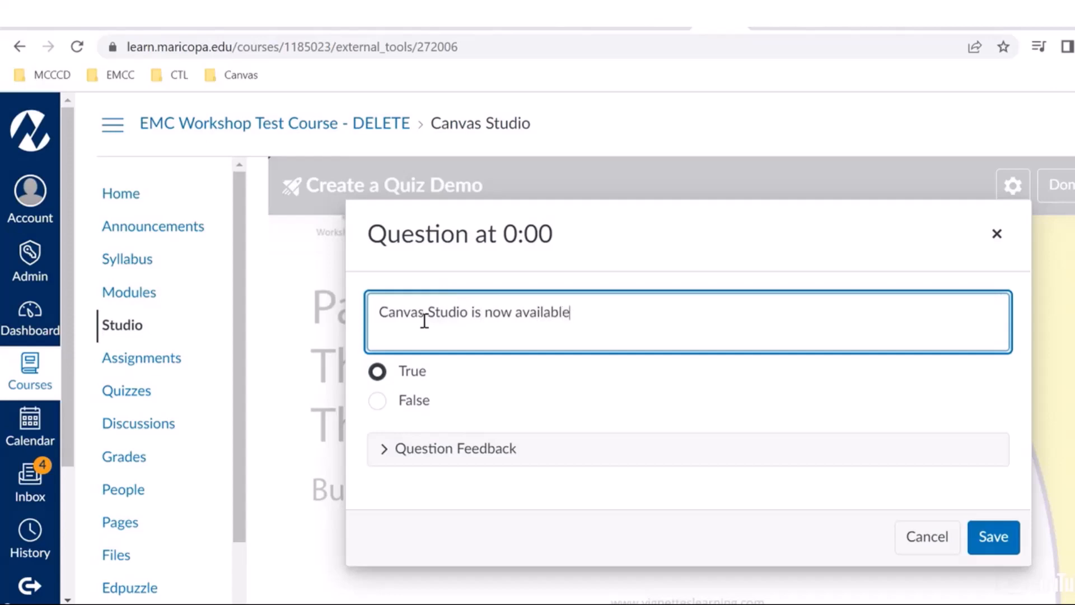
Review the question's optional feedback fields and save the question with True as the correct answer
{"action": "left_click", "coordinate": [388, 456]}
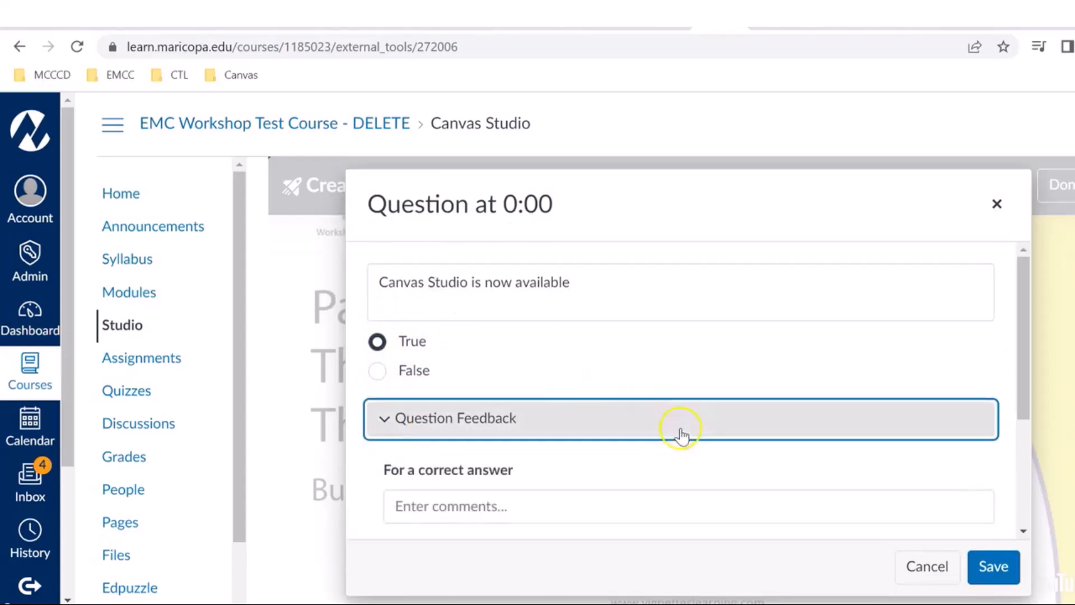
{"action": "left_click_drag", "start_coordinate": [1027, 304], "coordinate": [1016, 353]}
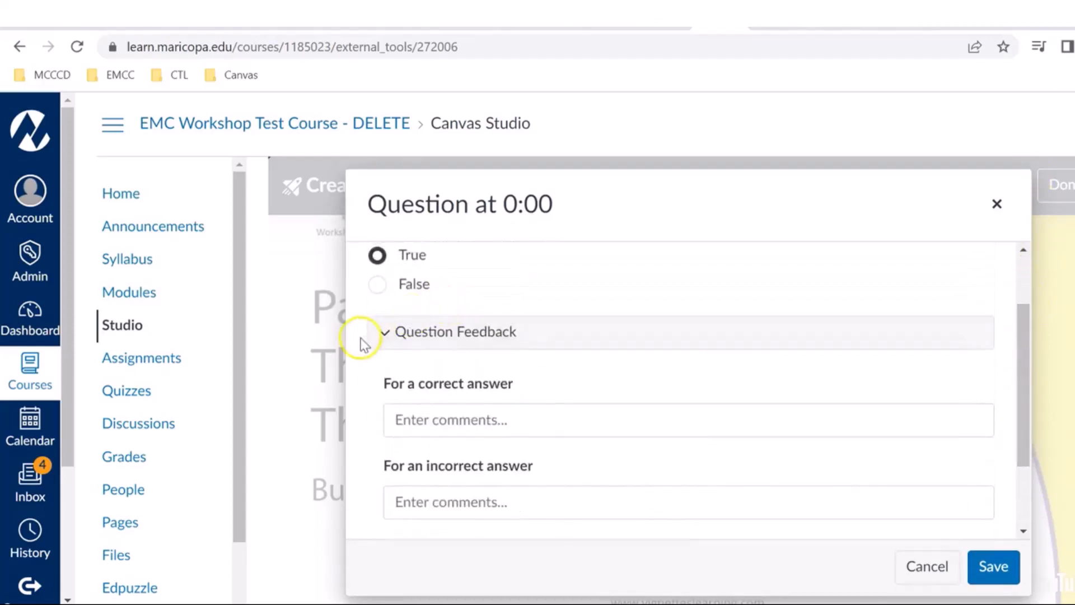
{"action": "left_click", "coordinate": [384, 336]}
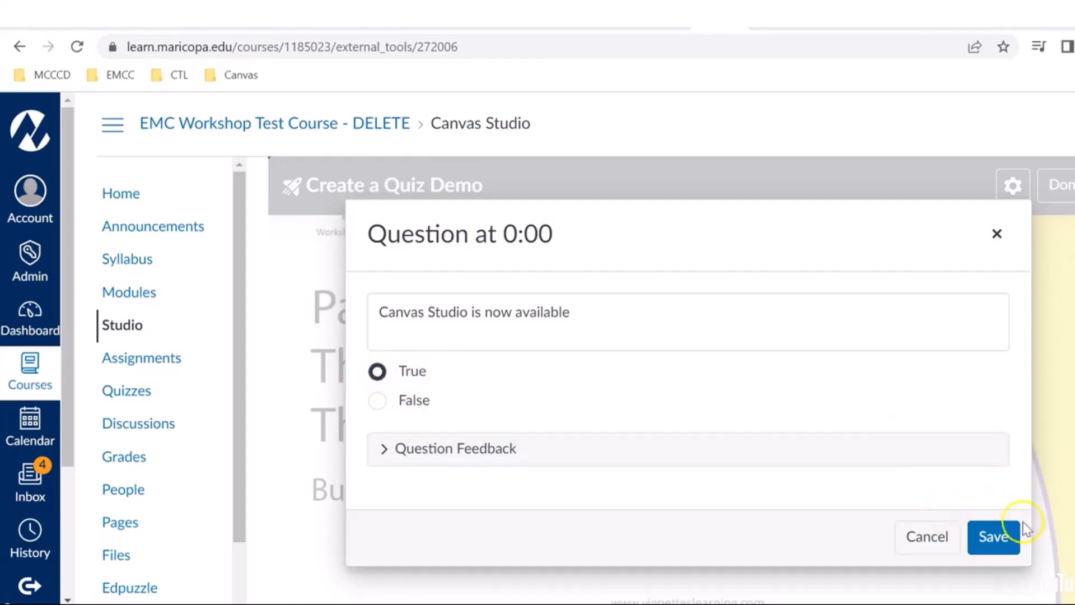
{"action": "left_click", "coordinate": [993, 536]}
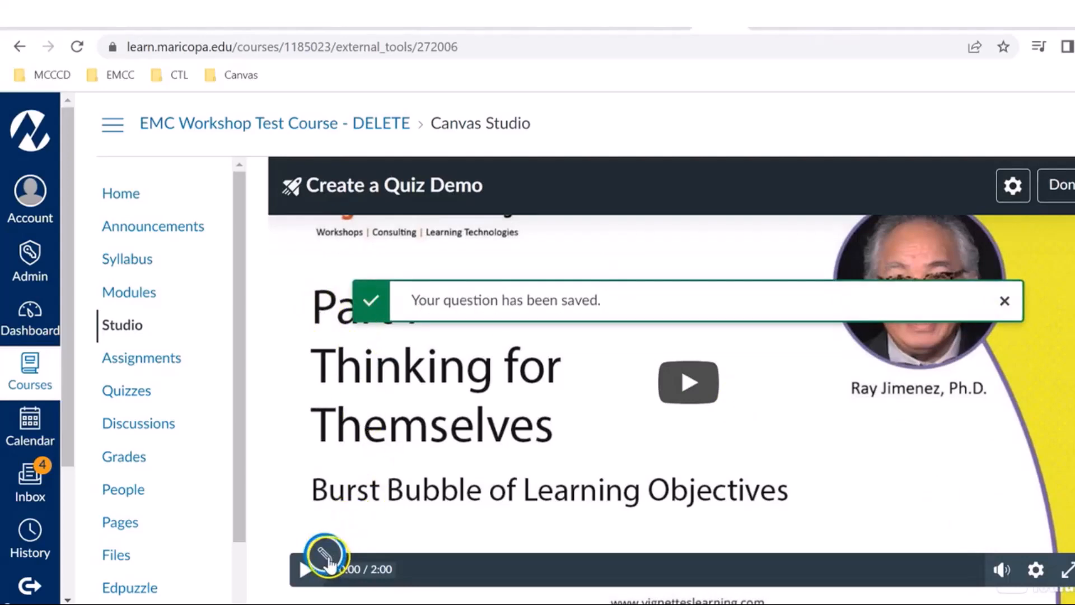
Advance the video to 0:27, pause it and start a Multiple Choice question at that point
{"action": "scroll", "coordinate": [581, 446], "scroll_direction": "down", "scroll_amount": 1}
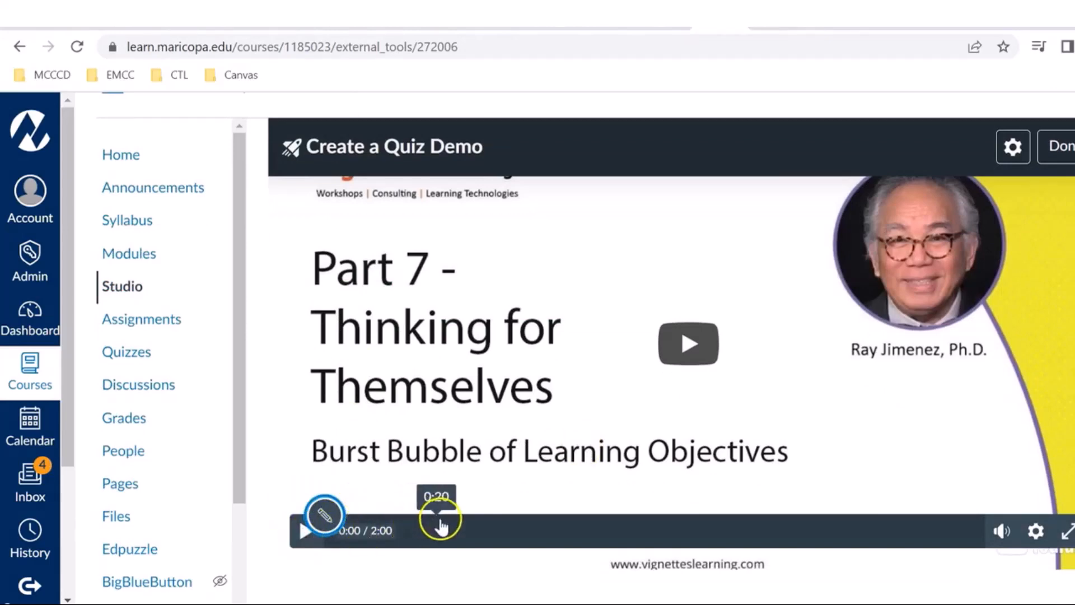
{"action": "left_click", "coordinate": [458, 521]}
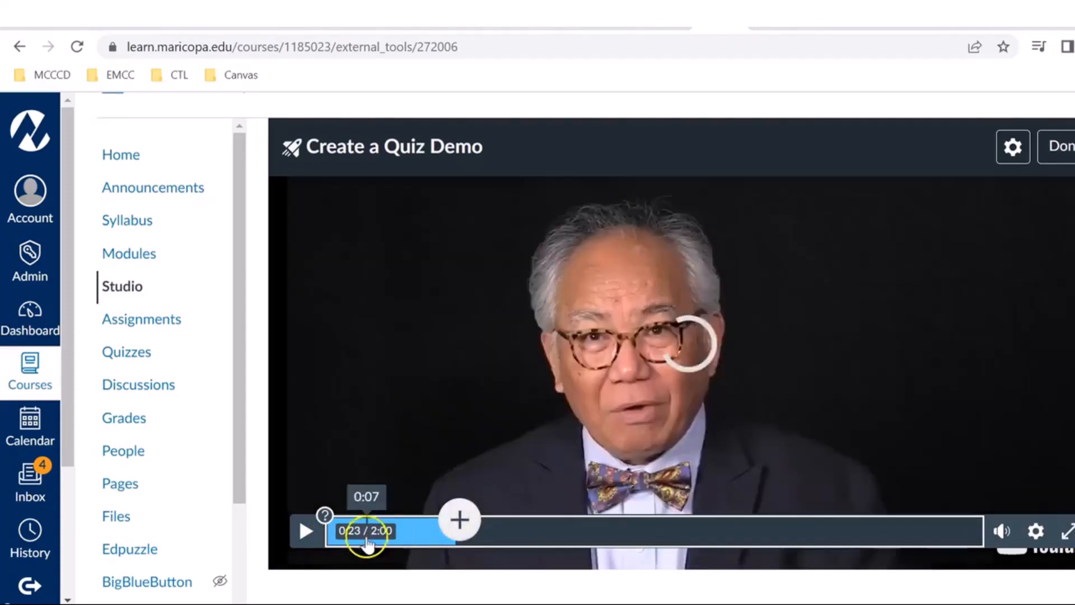
{"action": "left_click", "coordinate": [353, 540]}
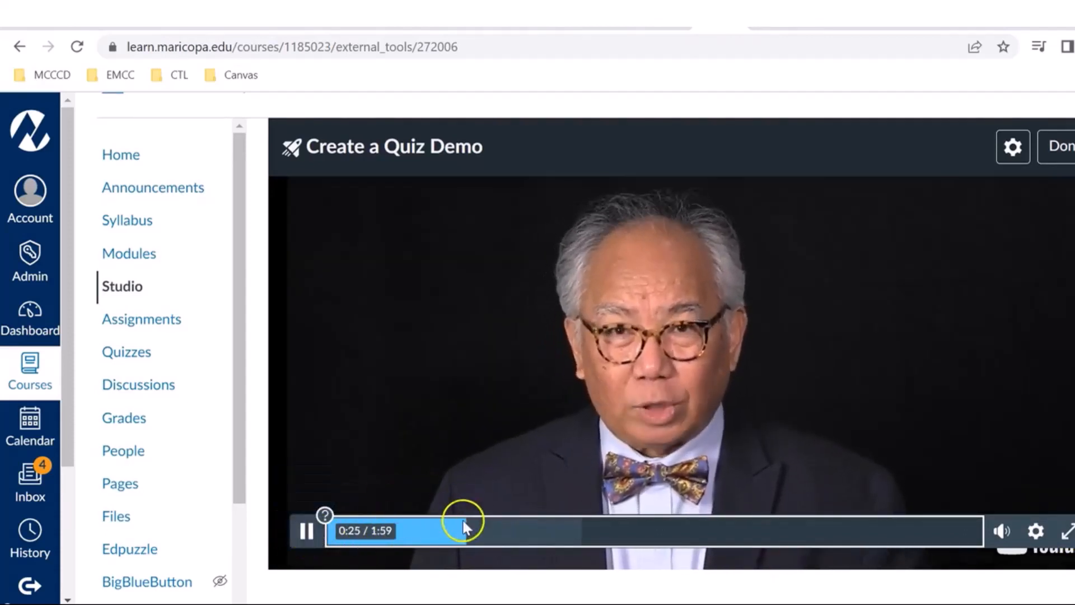
{"action": "left_click", "coordinate": [306, 530]}
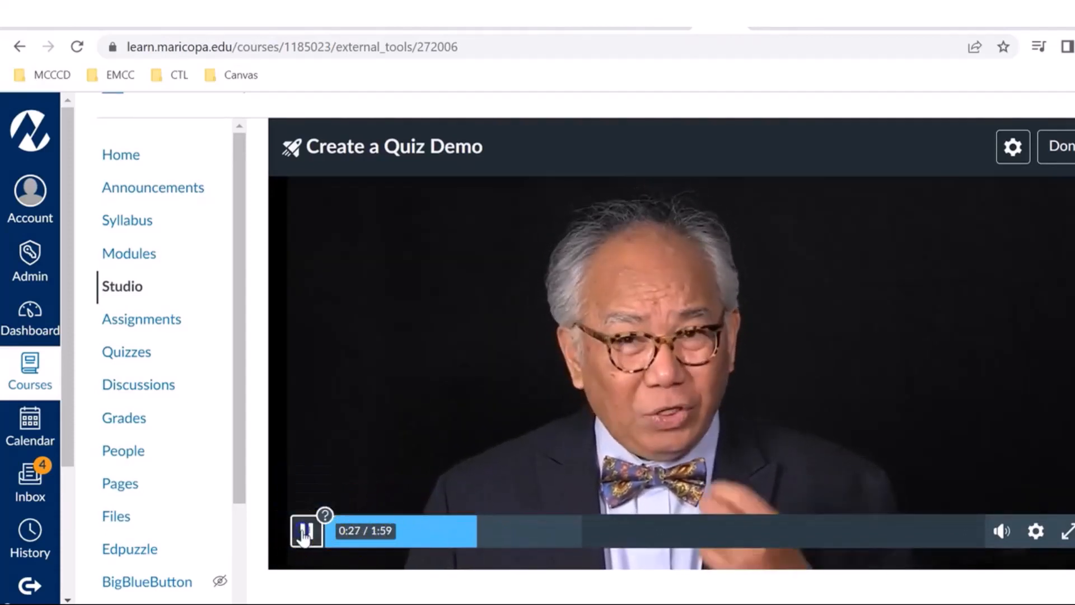
{"action": "left_click", "coordinate": [480, 522]}
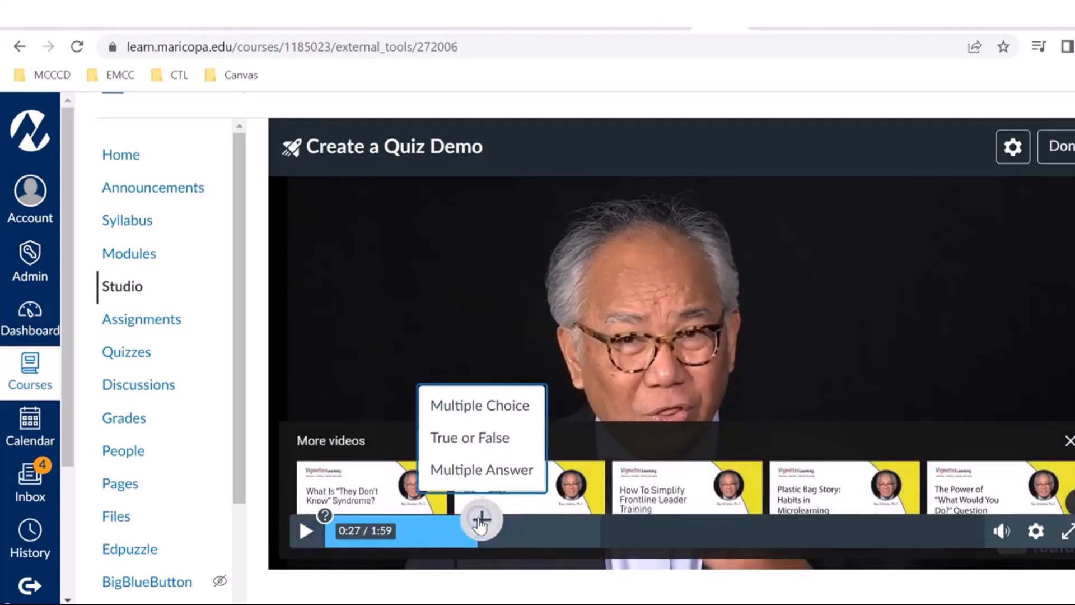
{"action": "left_click", "coordinate": [481, 412]}
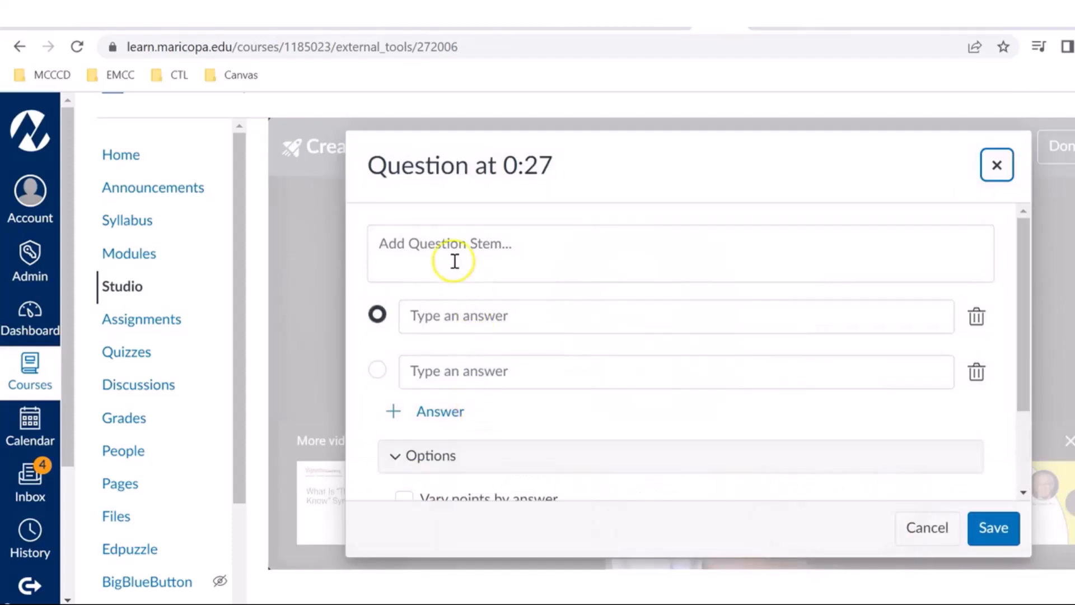
Enter the question stem "Another question" with the answers "Yes" and "No"
{"action": "left_click", "coordinate": [455, 260]}
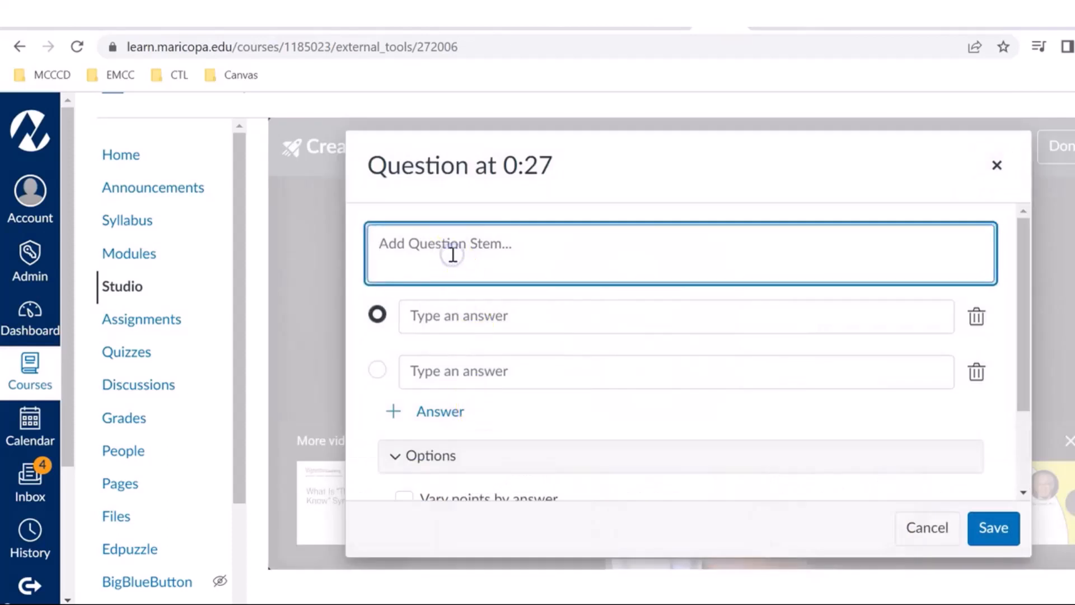
{"action": "type", "text": "Another"}
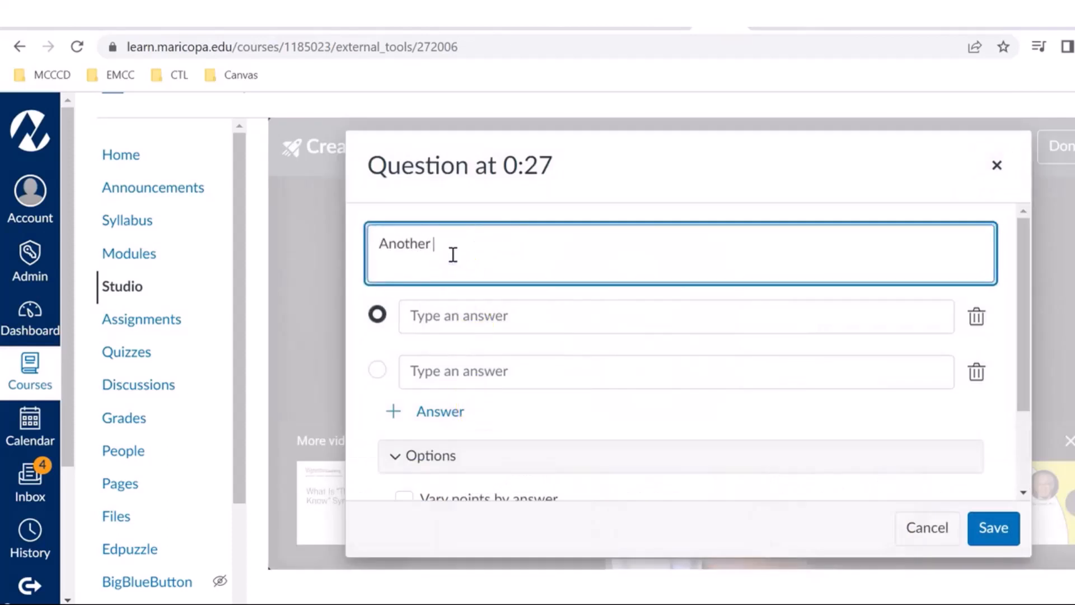
{"action": "type", "text": " question"}
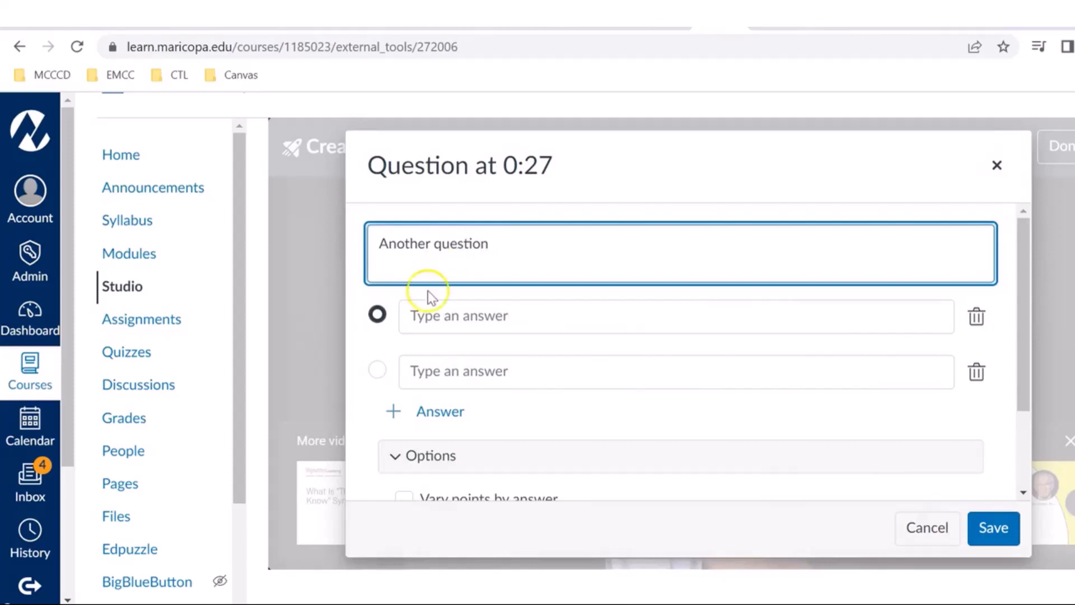
{"action": "left_click", "coordinate": [424, 316]}
{"action": "type", "text": "Yes"}
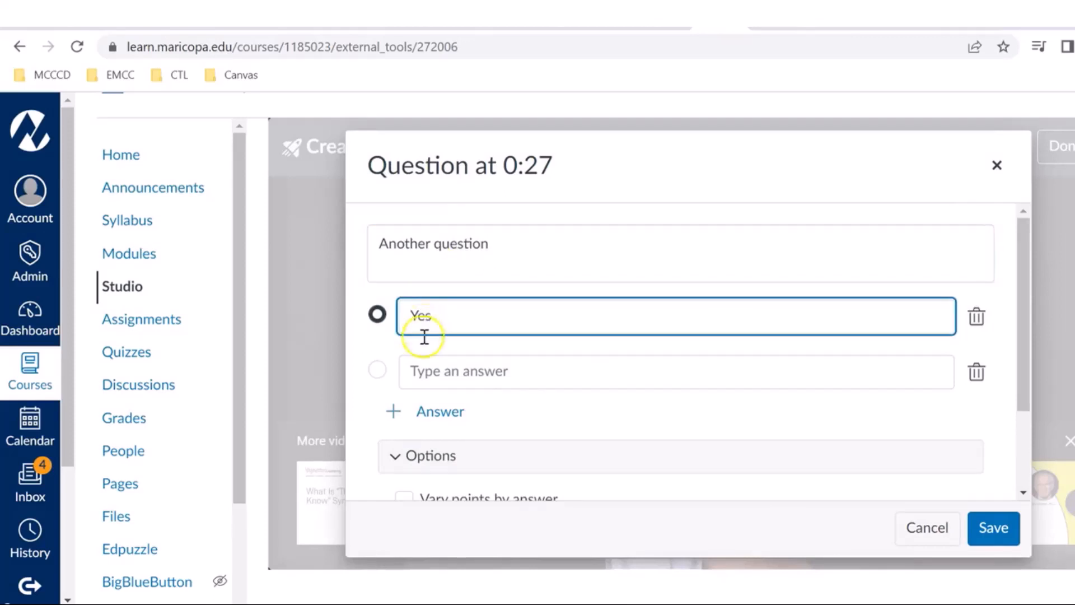
{"action": "left_click", "coordinate": [424, 374]}
{"action": "type", "text": "No"}
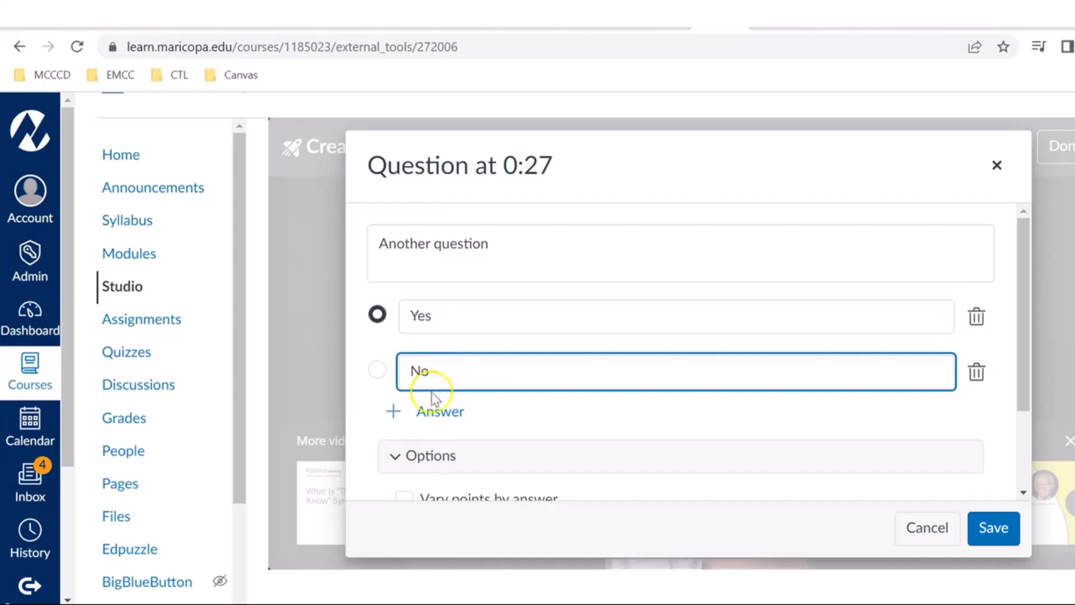
Add a third answer choice, "Not sure", to the question
{"action": "left_click", "coordinate": [436, 413]}
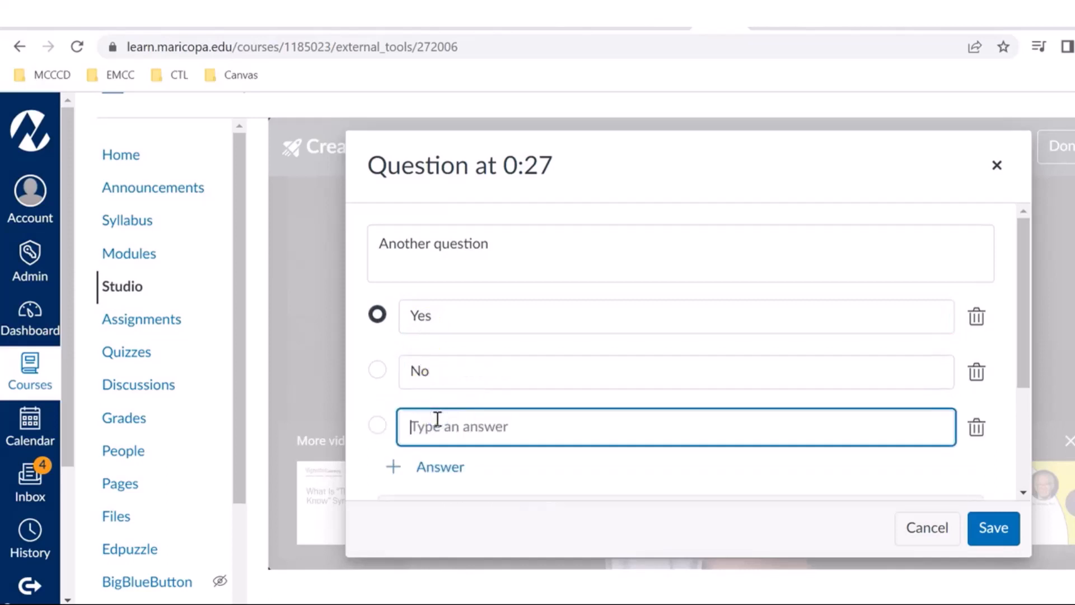
{"action": "type", "text": "I d"}
{"action": "key", "text": "BackSpace"}
{"action": "key", "text": "BackSpace"}
{"action": "key", "text": "BackSpace"}
{"action": "type", "text": "Not sure"}
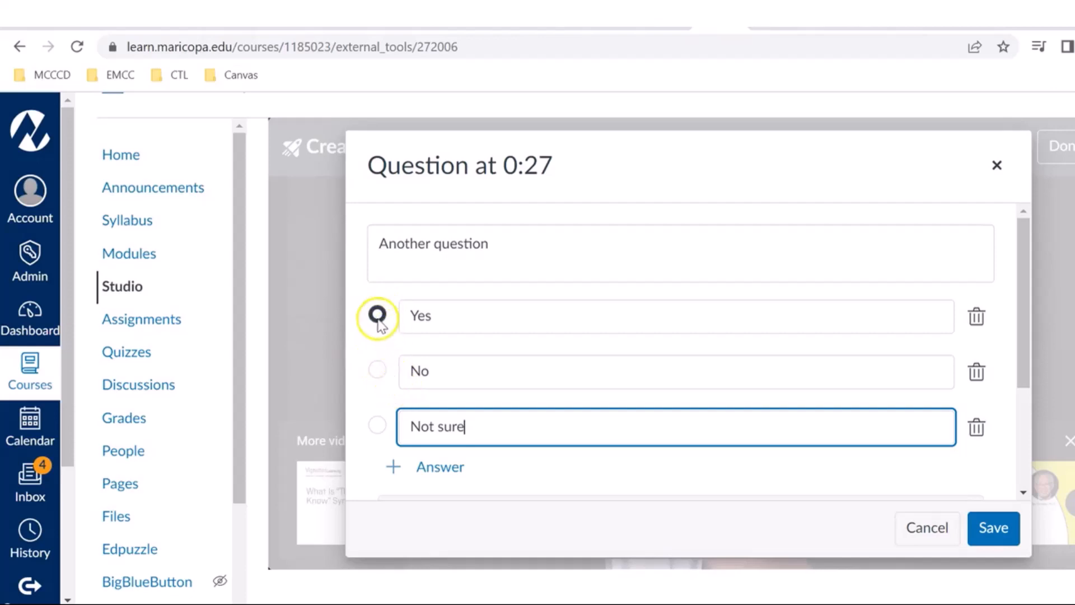
Turn on varying points by answer for the Multiple Choice question at 0:27
{"action": "left_click_drag", "start_coordinate": [1027, 264], "coordinate": [1019, 372]}
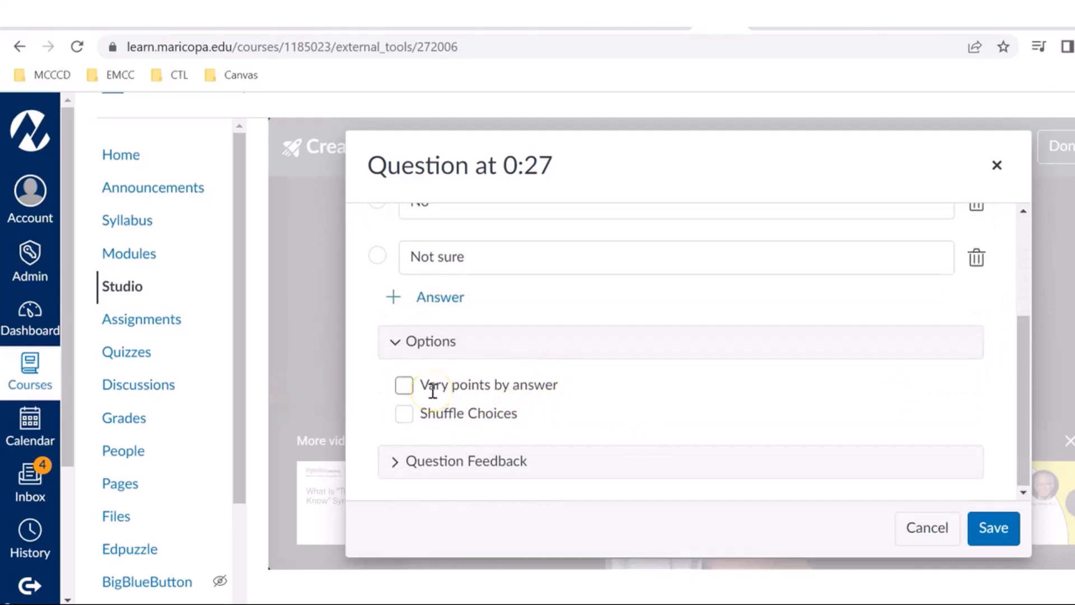
{"action": "left_click", "coordinate": [405, 387]}
{"action": "left_click", "coordinate": [406, 385]}
{"action": "left_click", "coordinate": [1020, 365]}
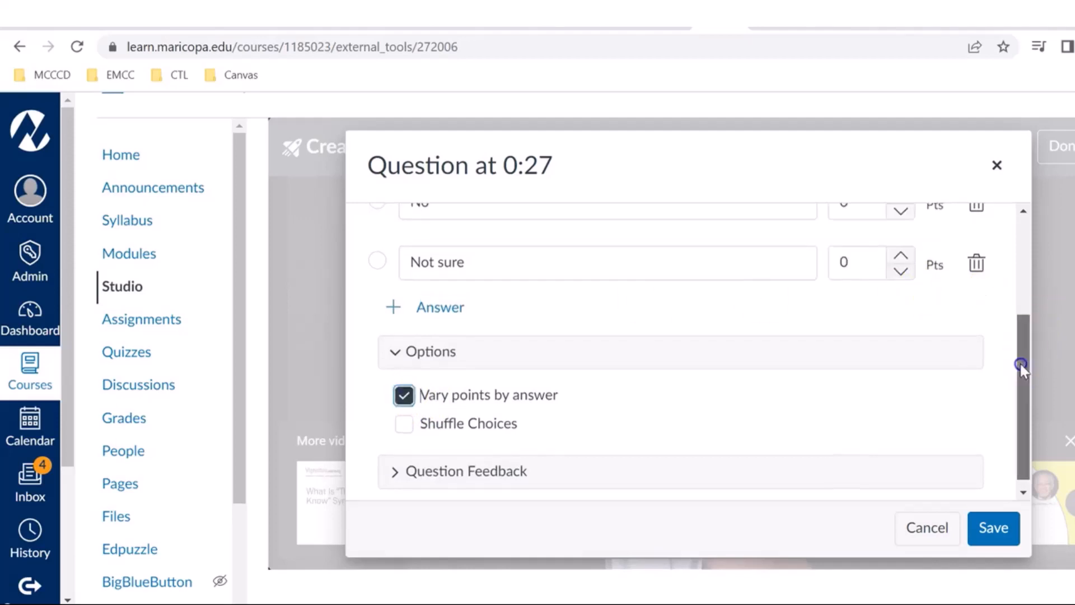
{"action": "left_click_drag", "start_coordinate": [1020, 366], "coordinate": [994, 264]}
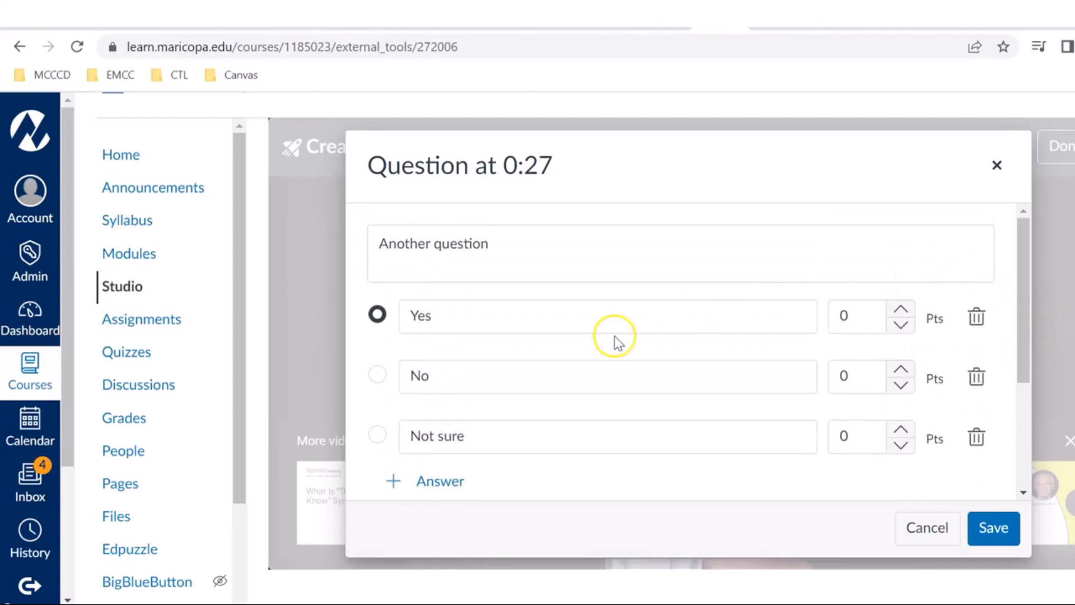
Set the answer points to 2 for "Yes" and 1 for "No"
{"action": "left_click", "coordinate": [834, 321]}
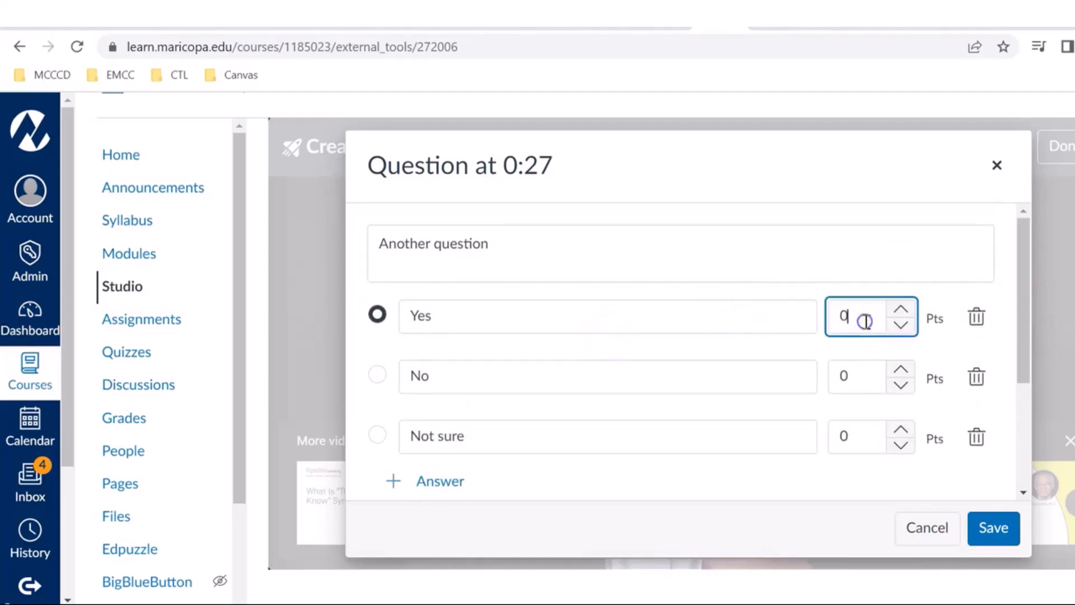
{"action": "key", "text": "Delete"}
{"action": "left_click", "coordinate": [861, 379]}
{"action": "key", "text": "BackSpace"}
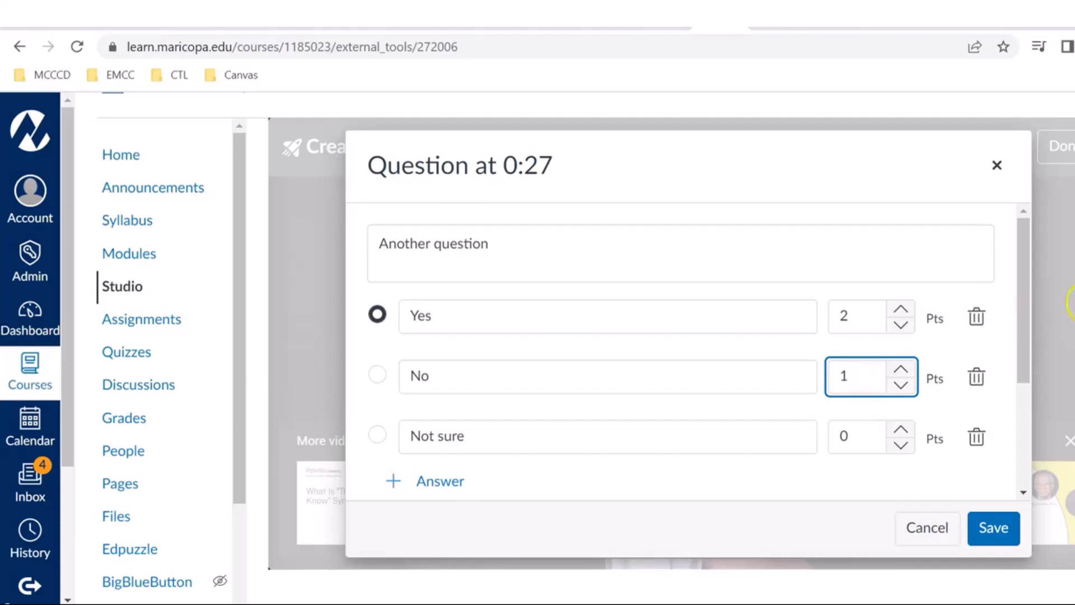
Review the question's options and optional feedback fields, and save the question
{"action": "left_click_drag", "start_coordinate": [1017, 332], "coordinate": [1019, 445]}
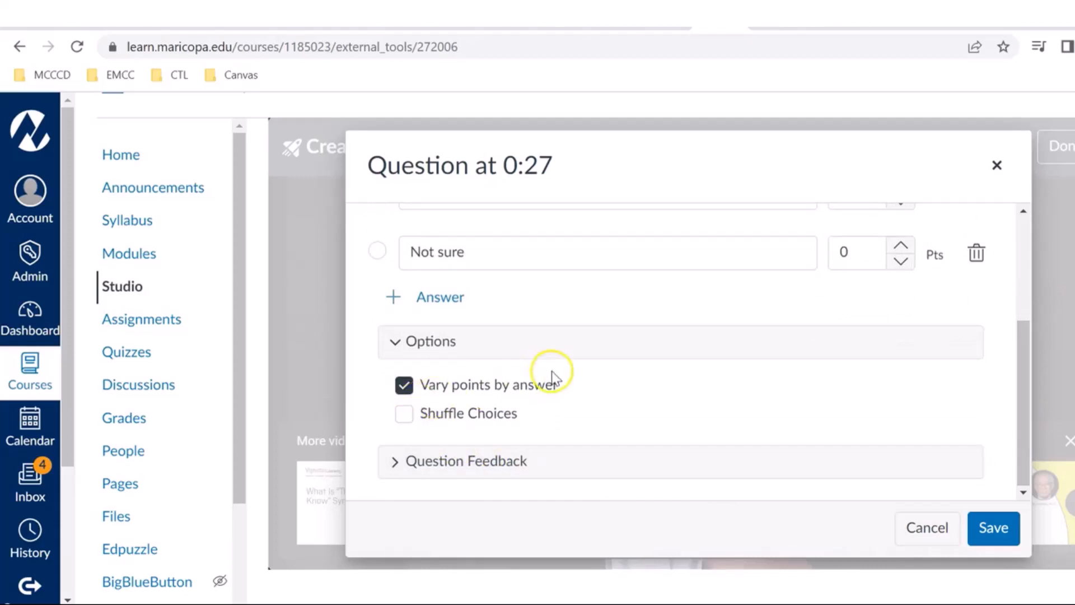
{"action": "left_click", "coordinate": [412, 340]}
{"action": "left_click_drag", "start_coordinate": [1028, 338], "coordinate": [1008, 431]}
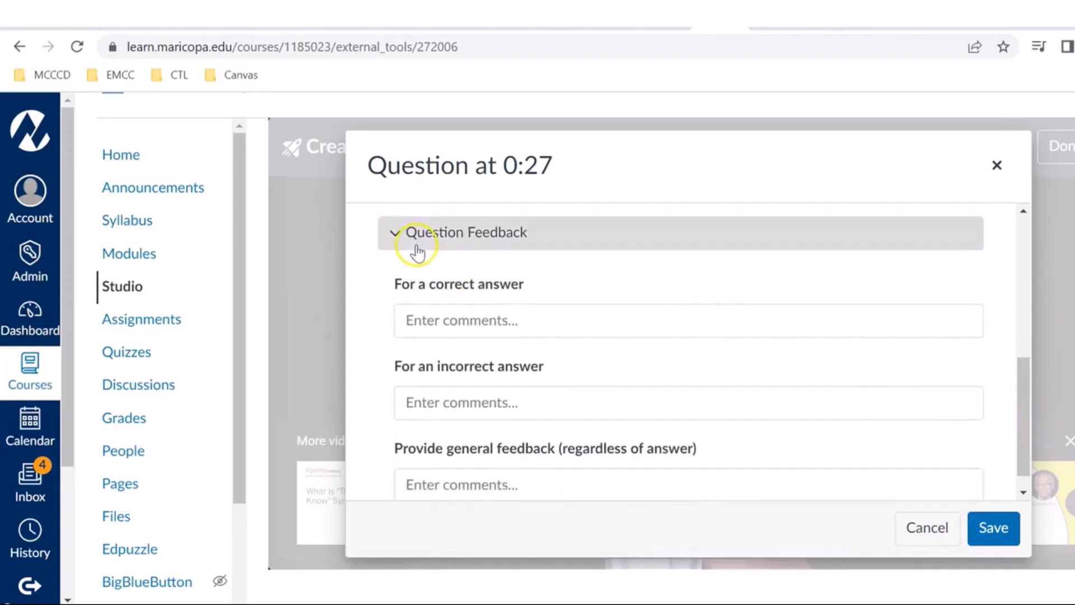
{"action": "left_click", "coordinate": [396, 233]}
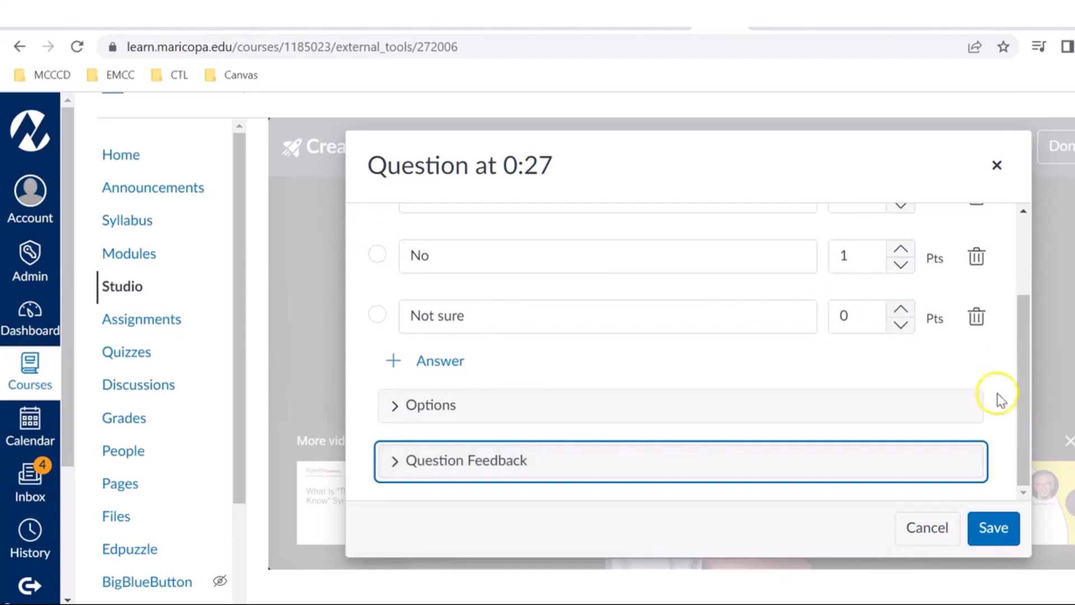
{"action": "left_click", "coordinate": [1026, 413]}
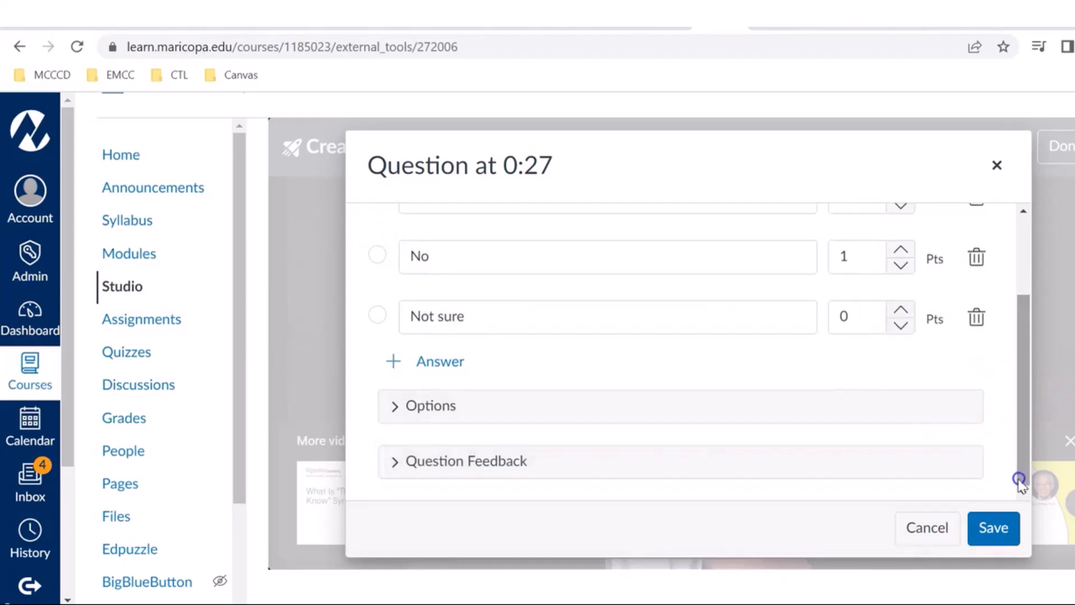
{"action": "left_click", "coordinate": [988, 533]}
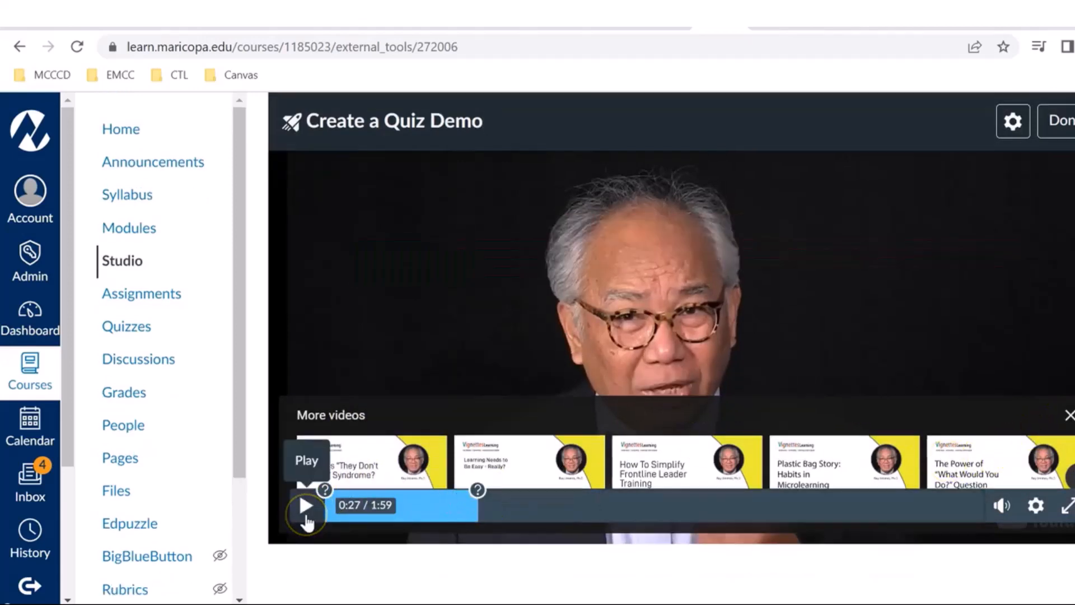
Advance the video to 1:02, pause it and check which question types can be added there
{"action": "left_click", "coordinate": [306, 506]}
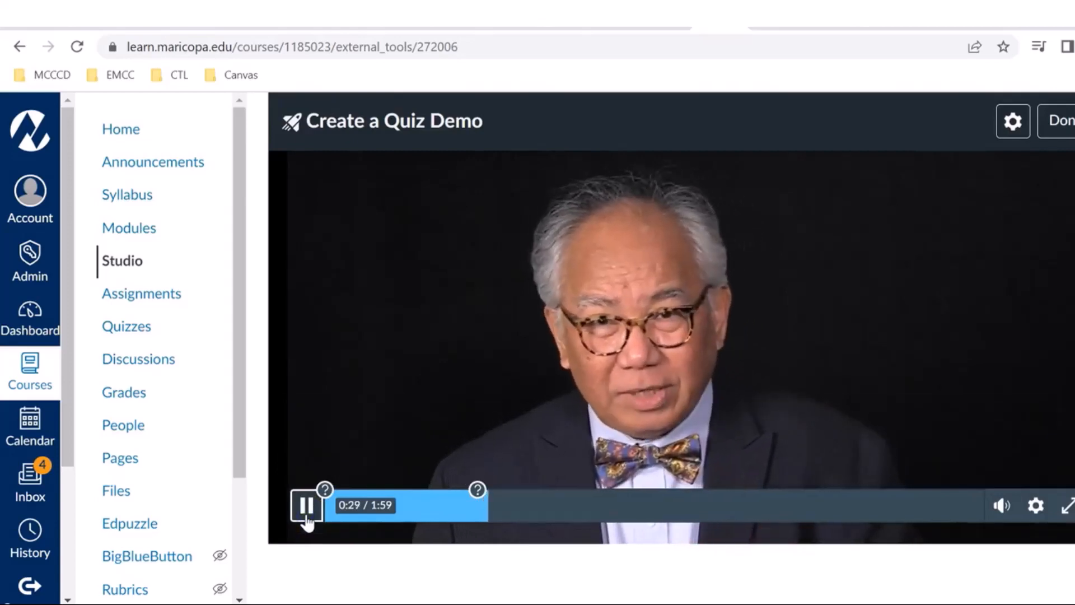
{"action": "left_click_drag", "start_coordinate": [495, 514], "coordinate": [586, 501]}
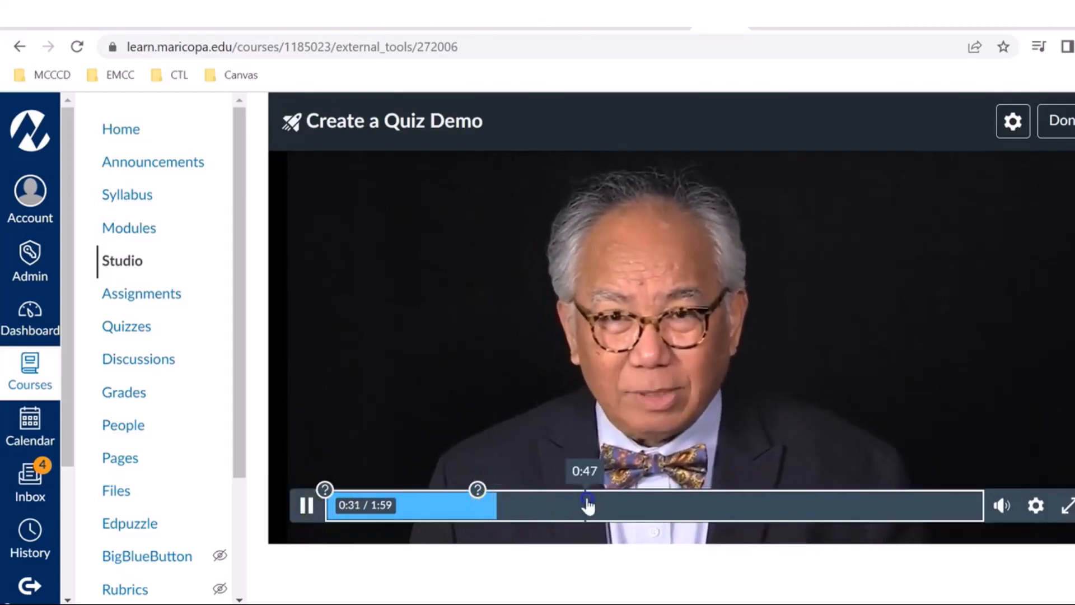
{"action": "left_click", "coordinate": [656, 506]}
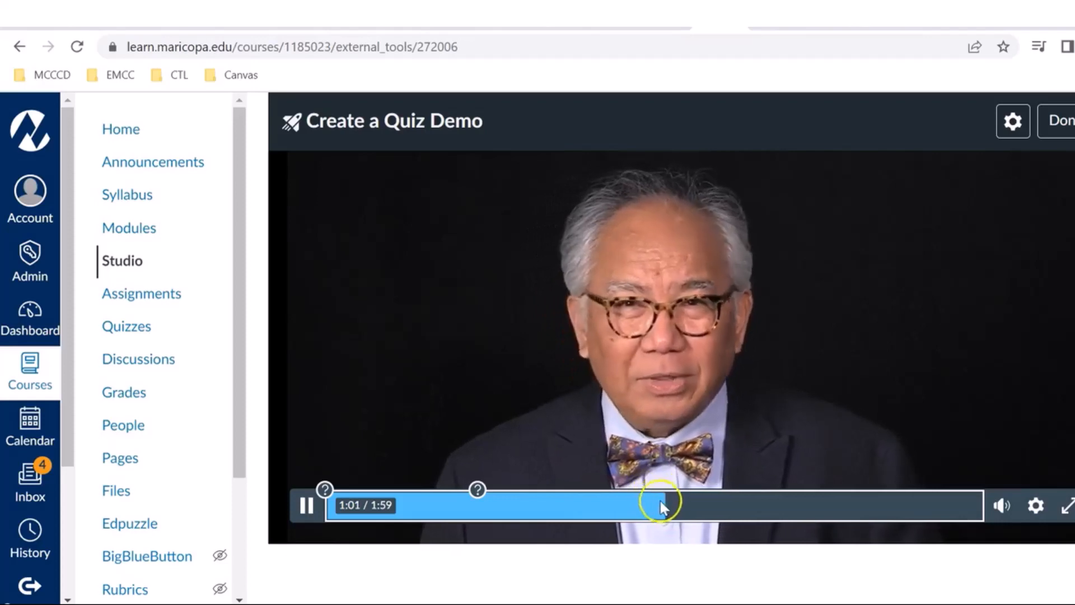
{"action": "left_click", "coordinate": [297, 507]}
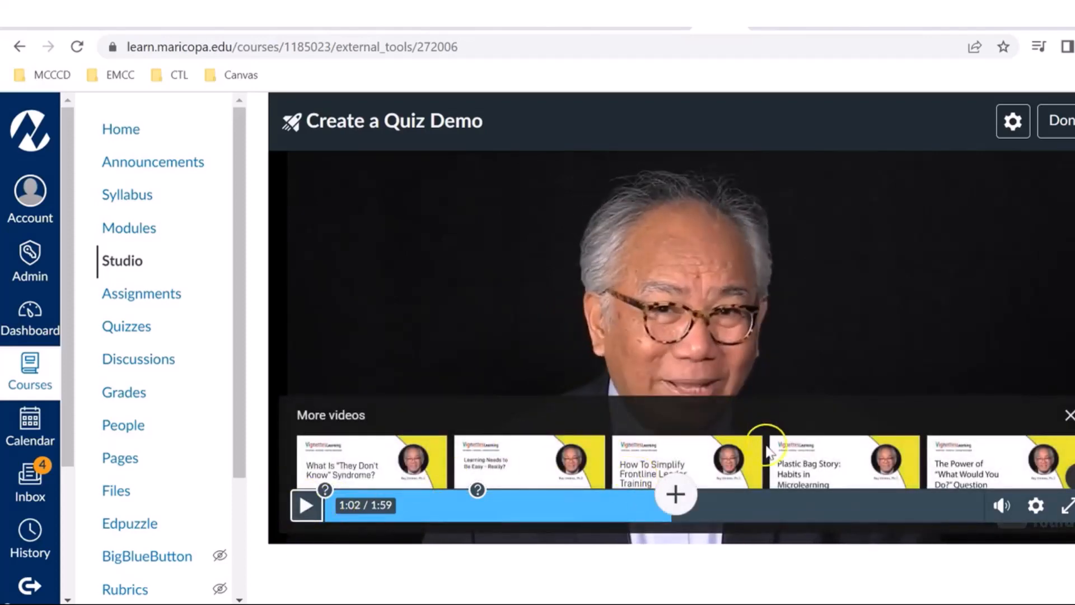
{"action": "left_click", "coordinate": [676, 495]}
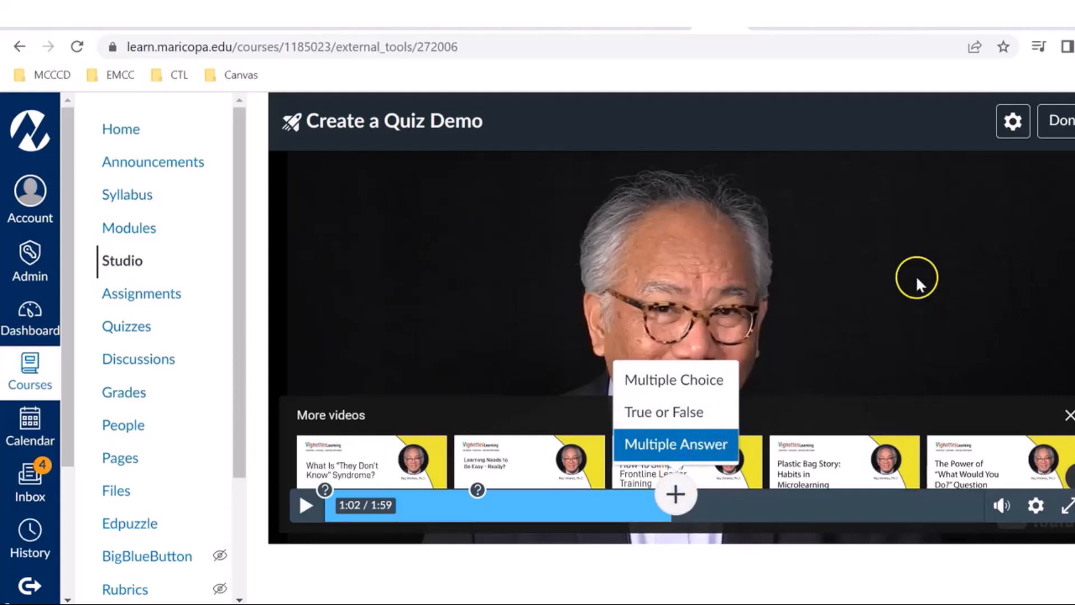
{"action": "left_click", "coordinate": [812, 428]}
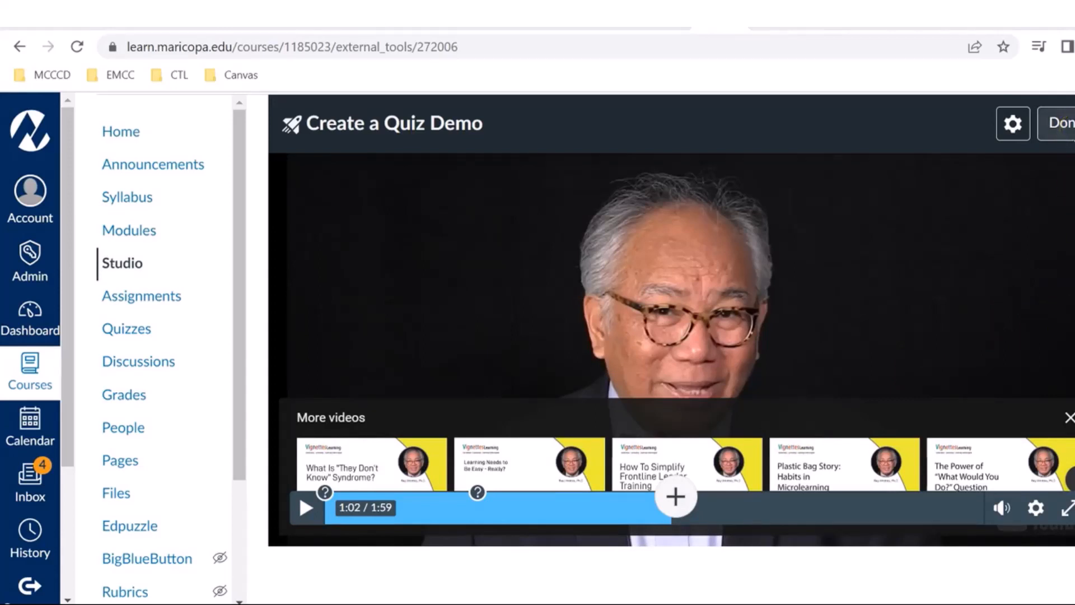
Review the video quiz settings, including the title, description, timeline marker and annotation options, and close them
{"action": "left_click", "coordinate": [1014, 128]}
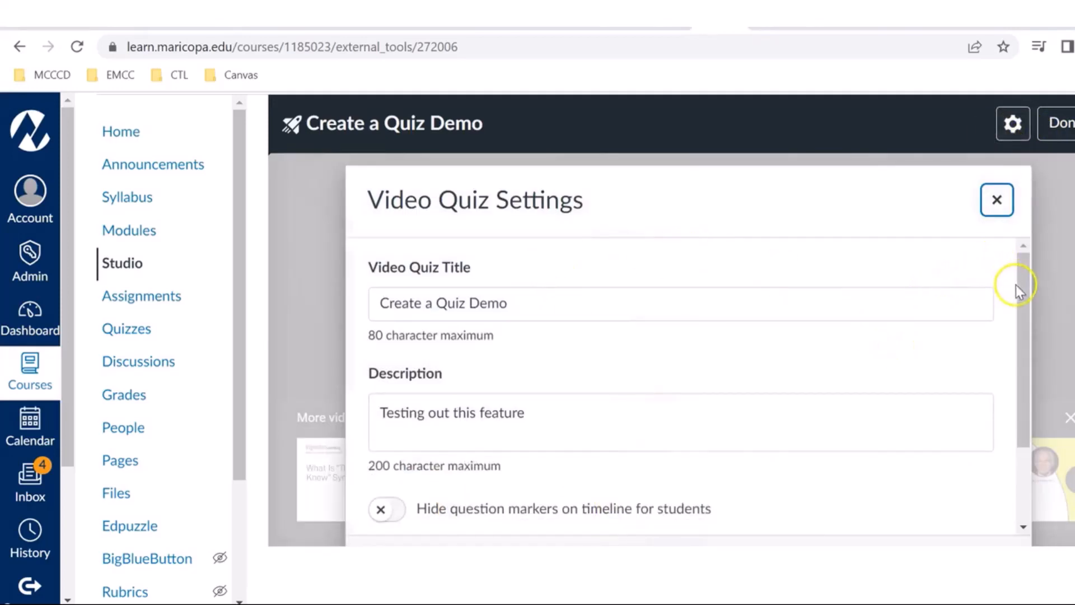
{"action": "left_click_drag", "start_coordinate": [1017, 285], "coordinate": [1003, 224]}
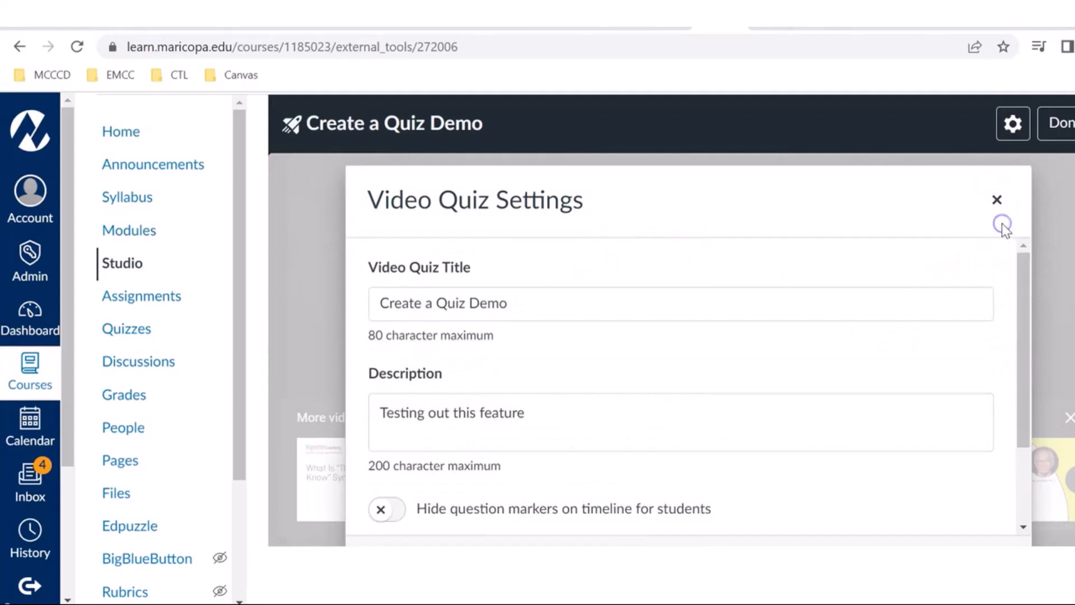
{"action": "left_click_drag", "start_coordinate": [1026, 291], "coordinate": [1019, 408]}
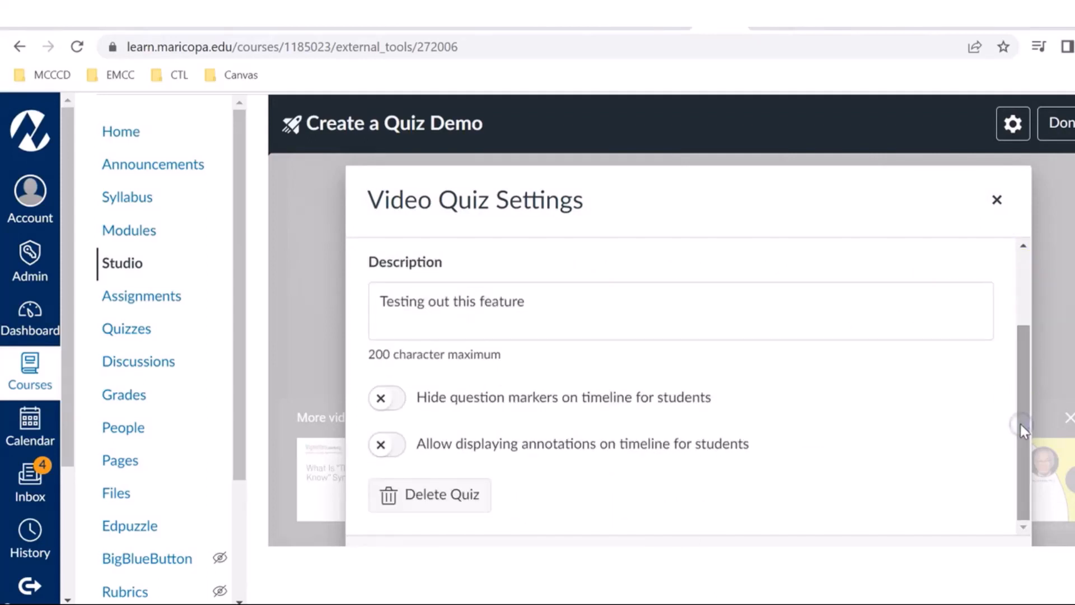
{"action": "left_click", "coordinate": [997, 200]}
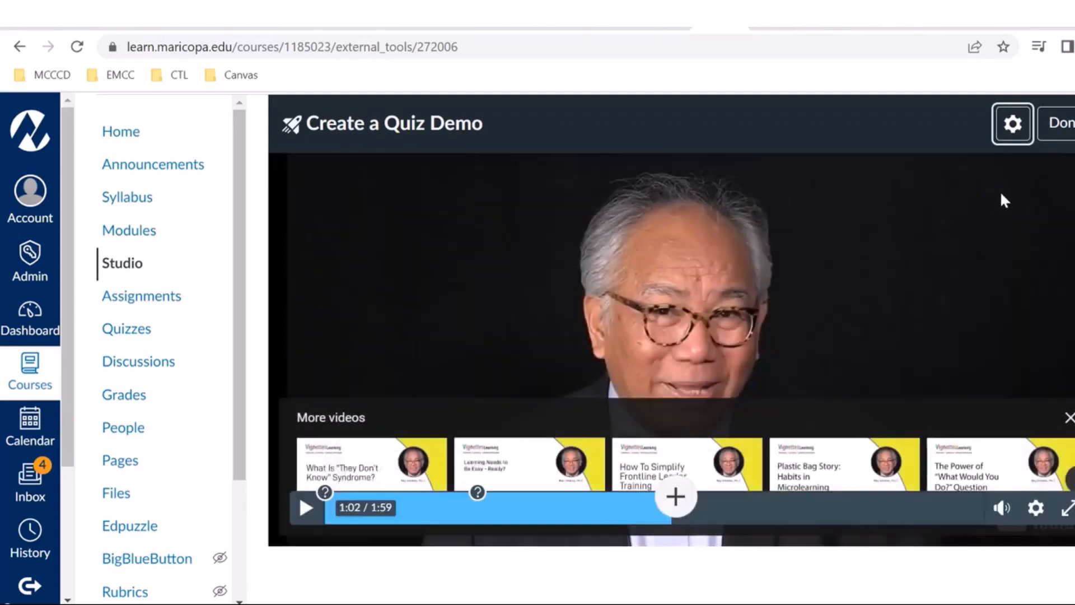
Finish editing the video quiz and start a new assignment in the course
{"action": "left_click", "coordinate": [1058, 123]}
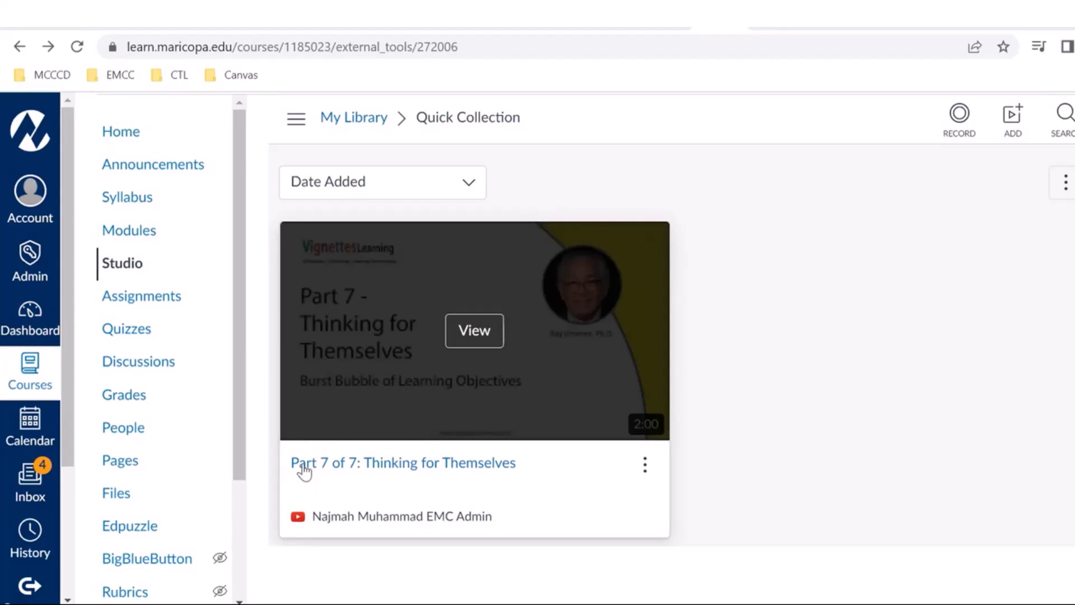
{"action": "left_click", "coordinate": [166, 294]}
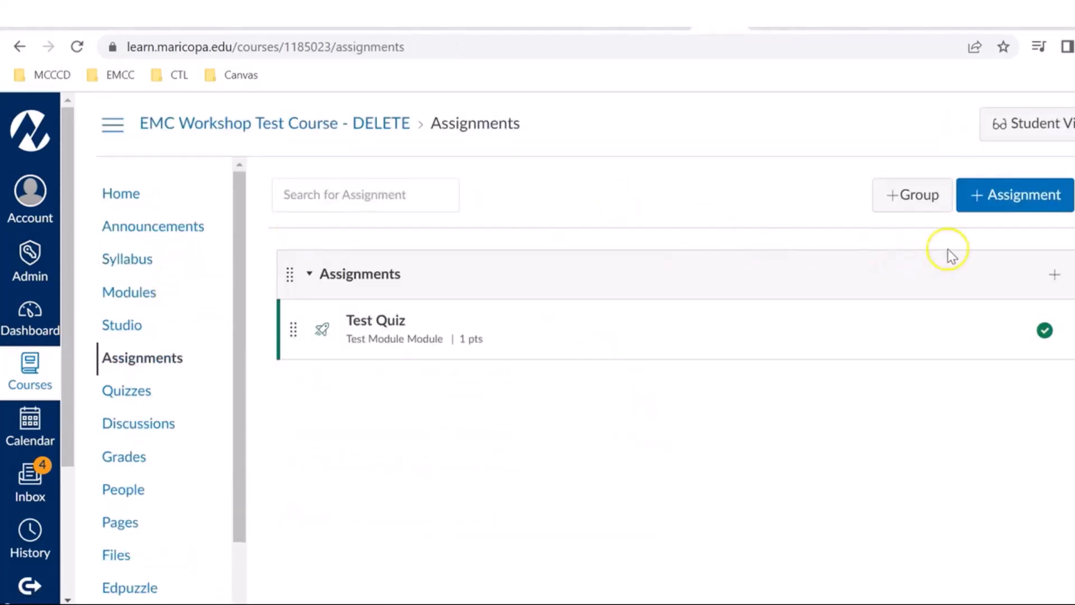
{"action": "left_click", "coordinate": [997, 201]}
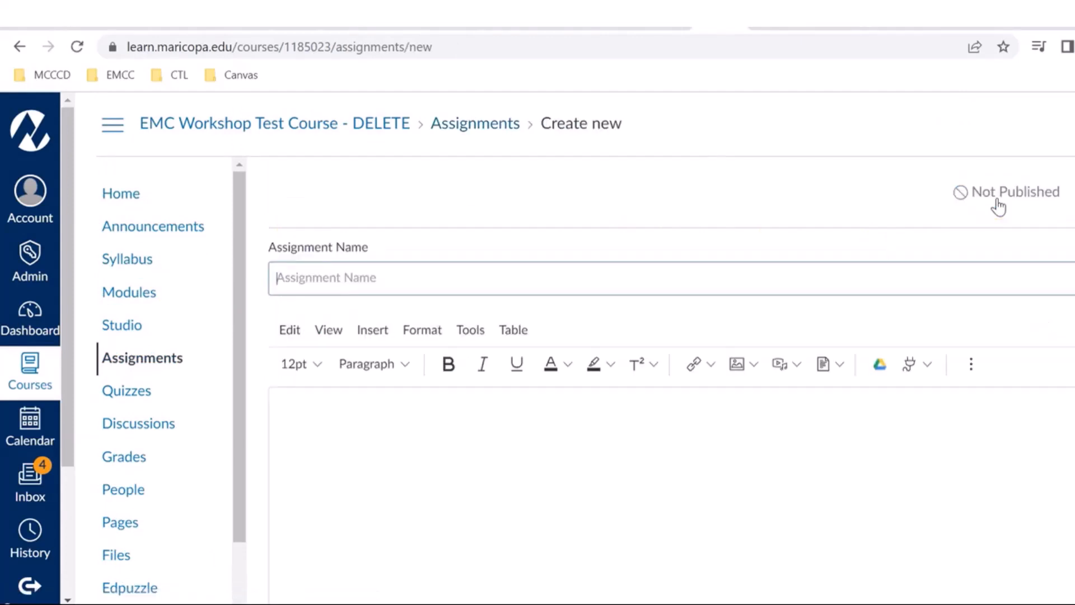
Name the assignment "Another quiz test" and enter the instructions "Watch the video and answer the questions."
{"action": "type", "text": "T"}
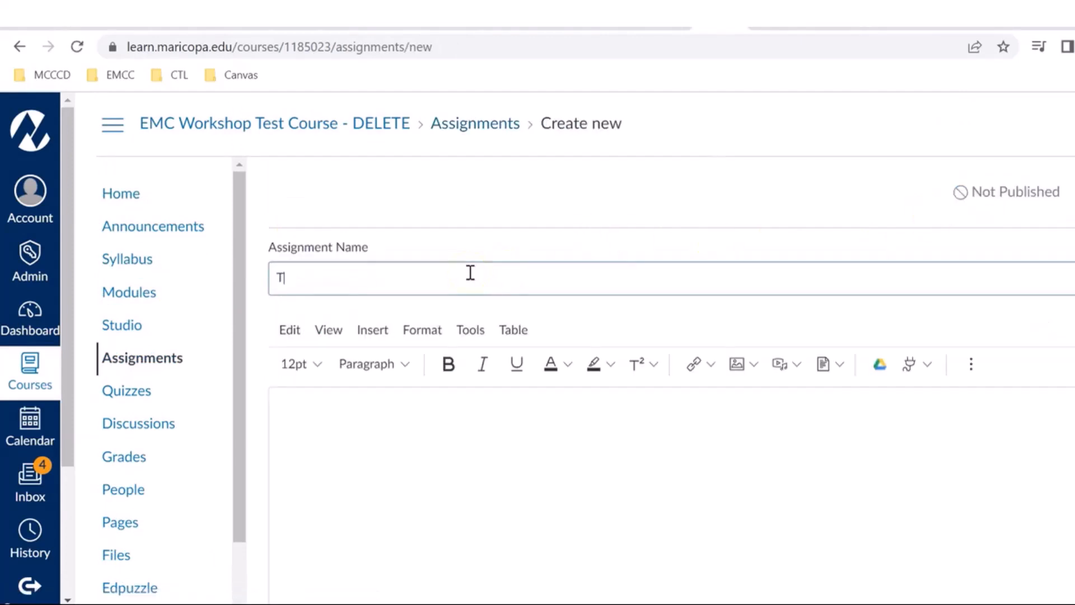
{"action": "key", "text": "BackSpace"}
{"action": "type", "text": "Another quiz test"}
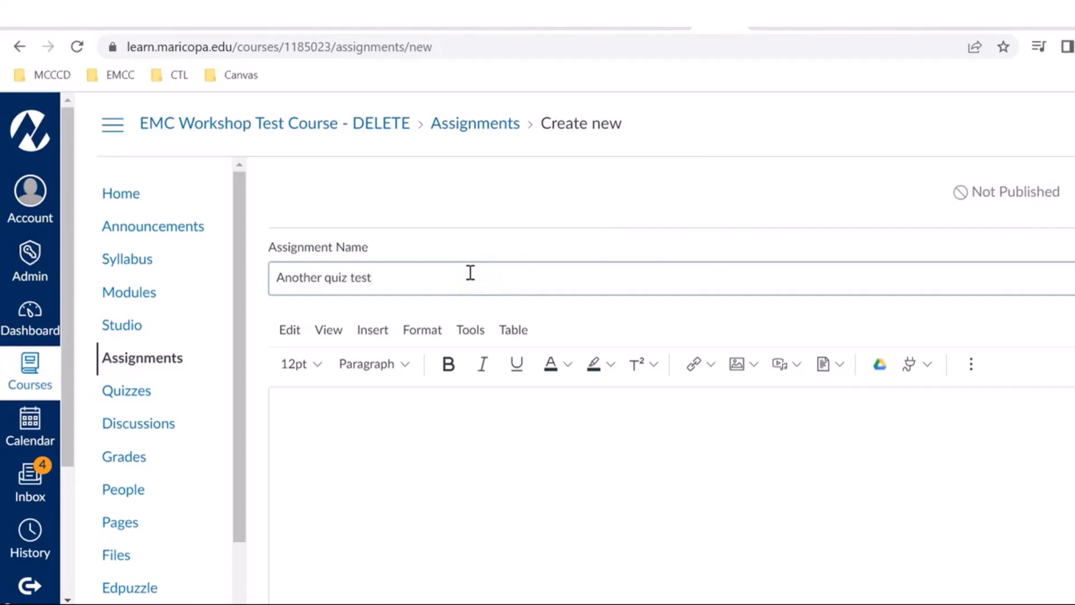
{"action": "left_click", "coordinate": [441, 416]}
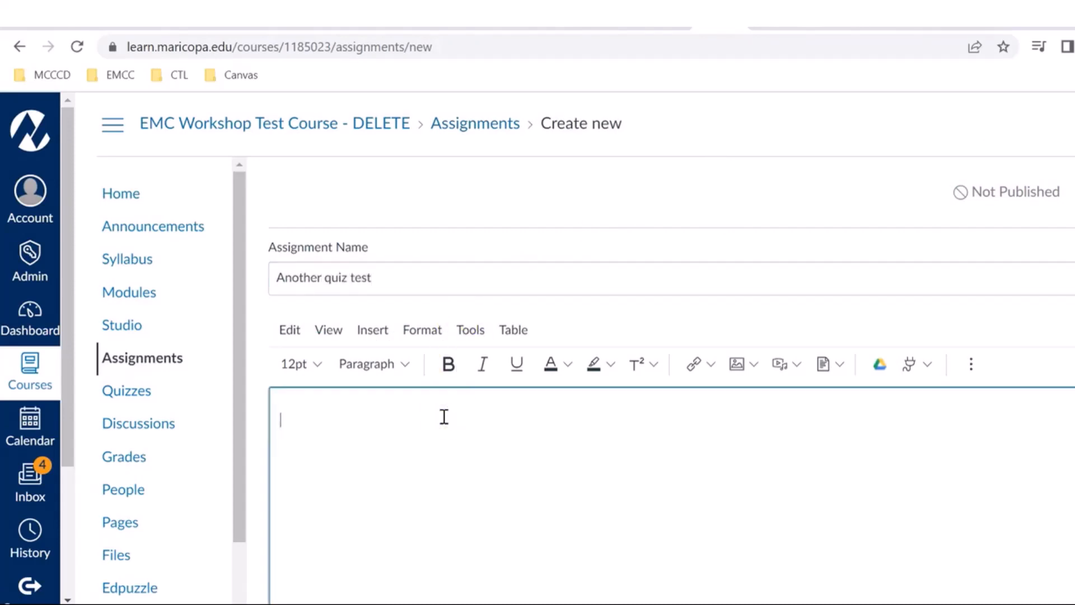
{"action": "type", "text": "Watch the video"}
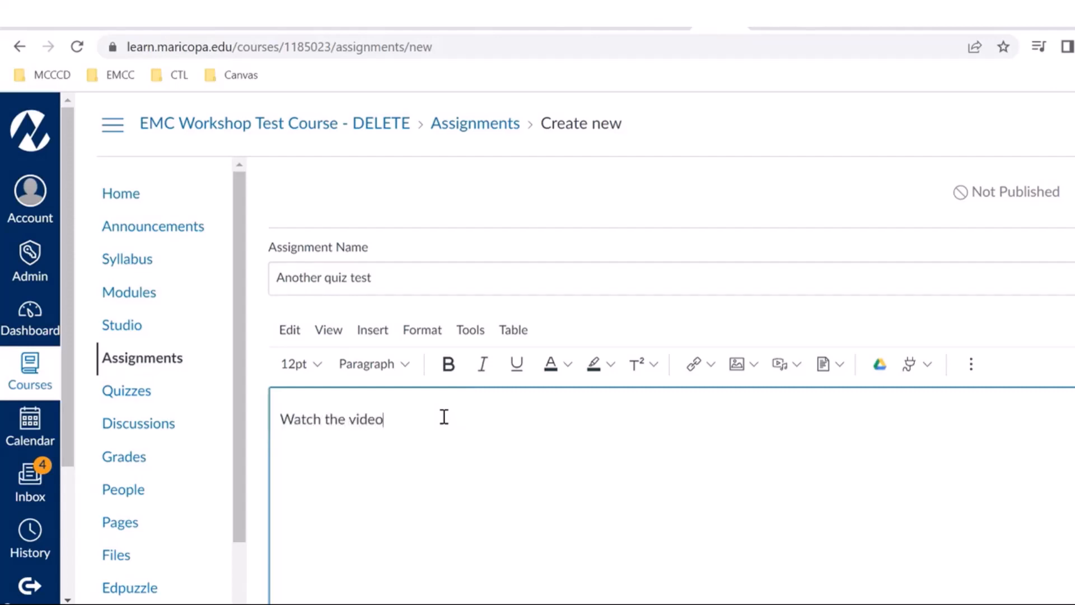
{"action": "type", "text": " and answer the questionst"}
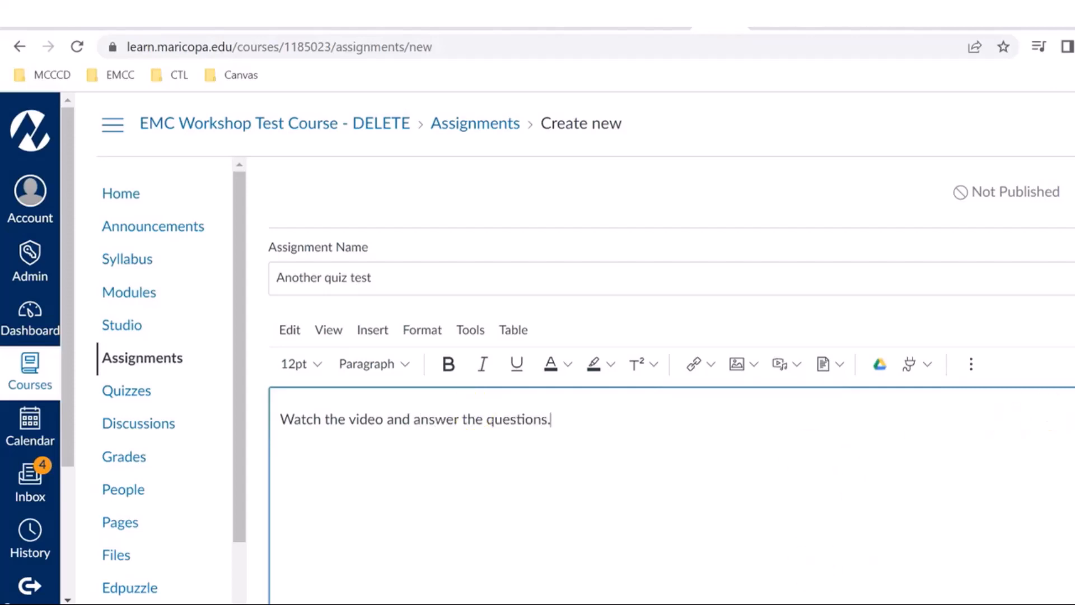
Set the assignment's submission type to External Tool
{"action": "scroll", "coordinate": [773, 317], "scroll_direction": "down", "scroll_amount": 10}
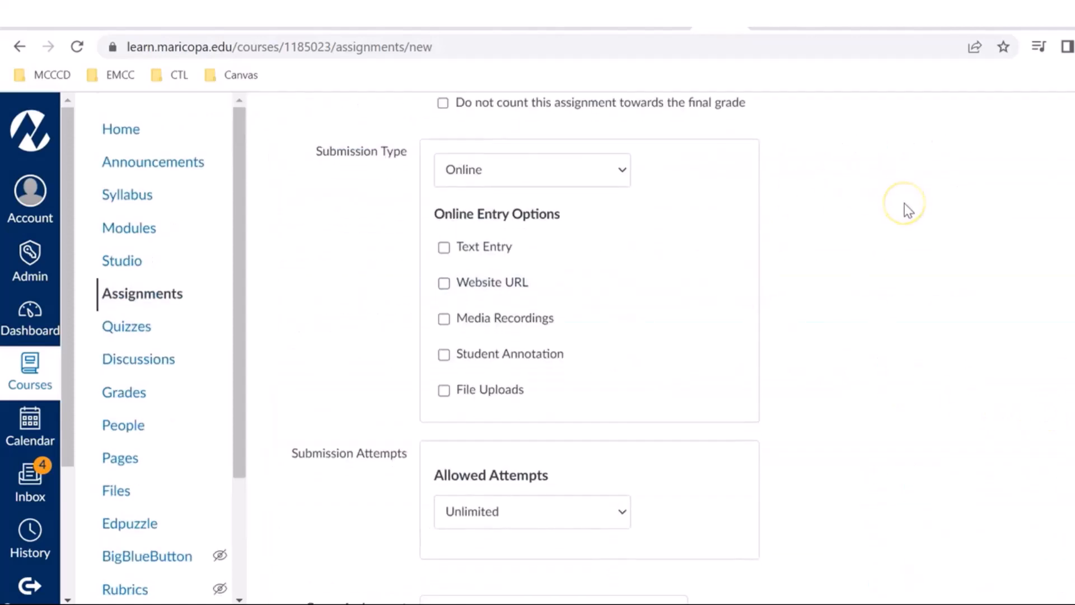
{"action": "left_click", "coordinate": [590, 180]}
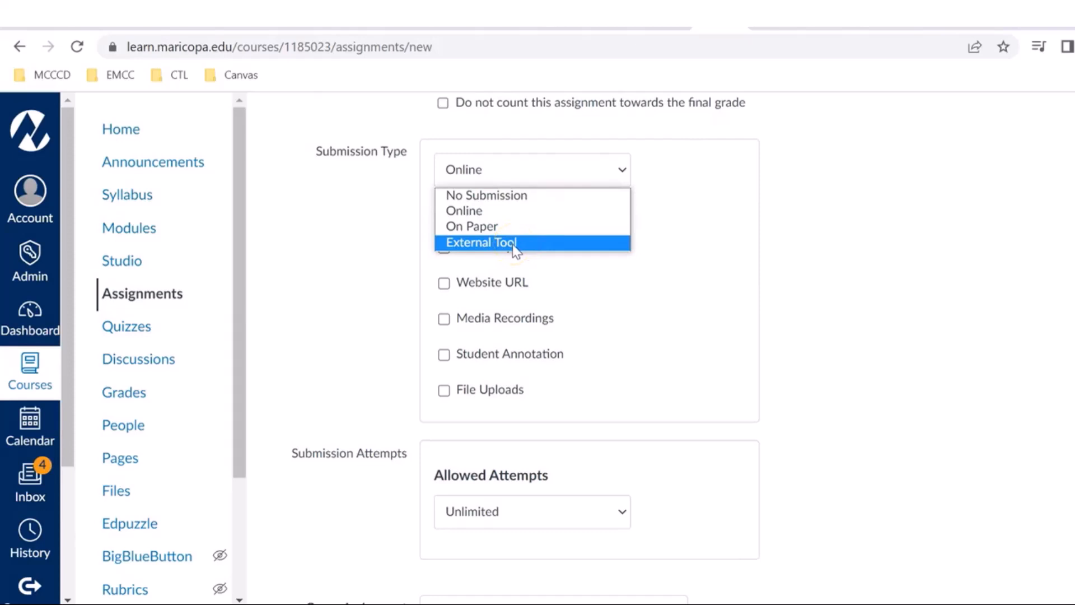
{"action": "left_click", "coordinate": [483, 244]}
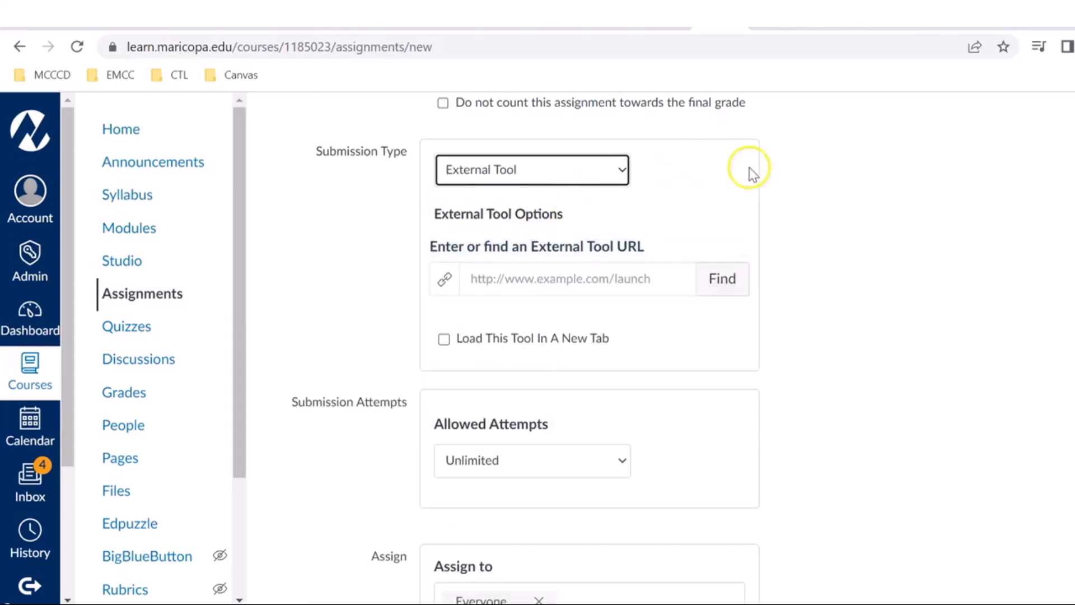
Find Canvas Studio among the available external tools and choose it for the assignment
{"action": "left_click", "coordinate": [717, 285]}
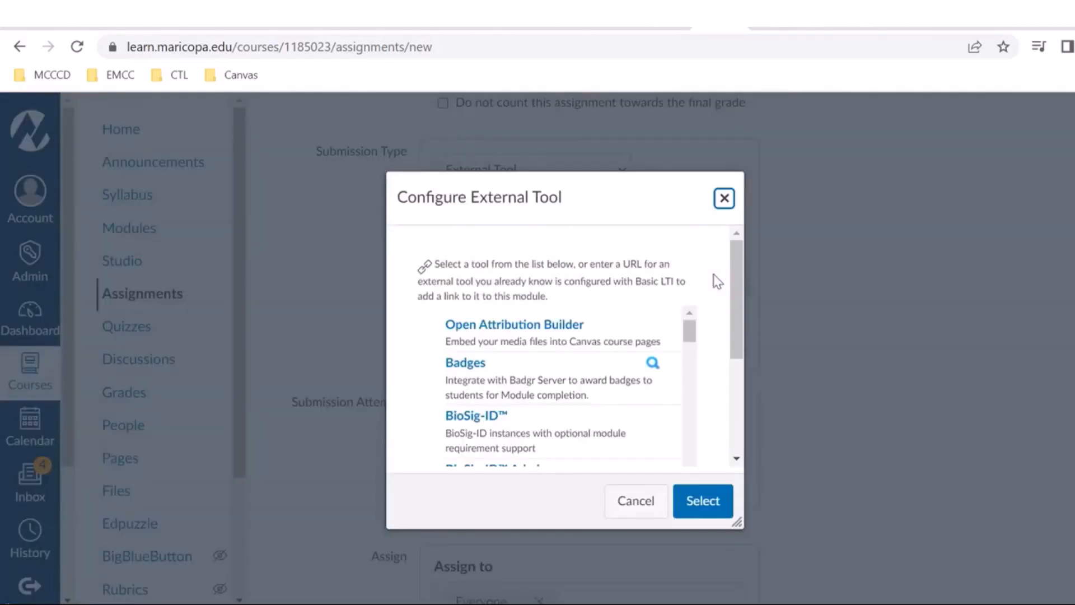
{"action": "left_click", "coordinate": [690, 329]}
{"action": "left_click_drag", "start_coordinate": [689, 332], "coordinate": [690, 344]}
{"action": "left_click", "coordinate": [509, 401]}
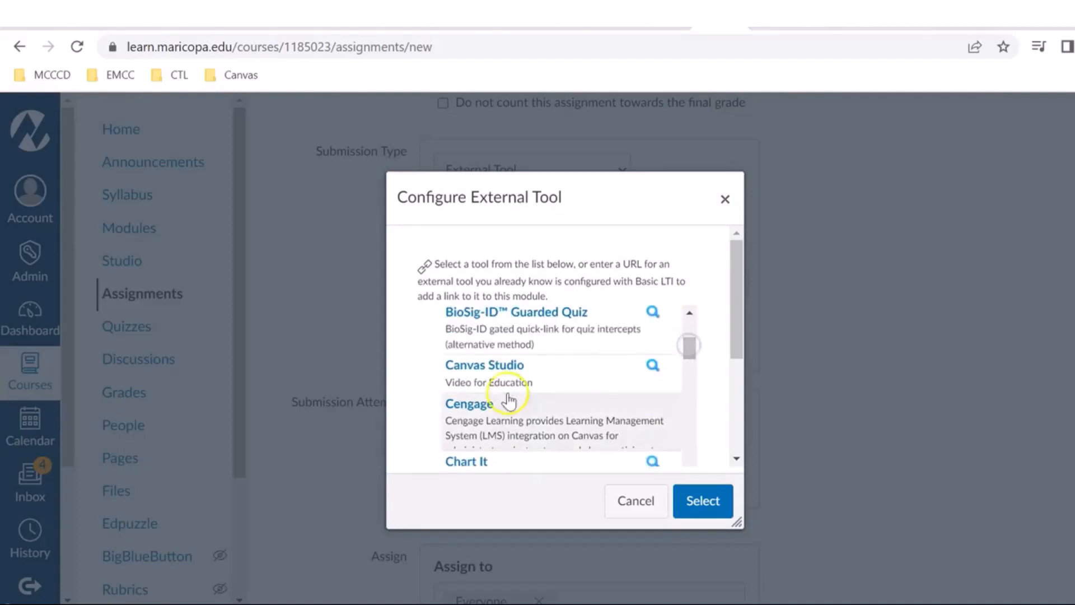
{"action": "left_click", "coordinate": [473, 372]}
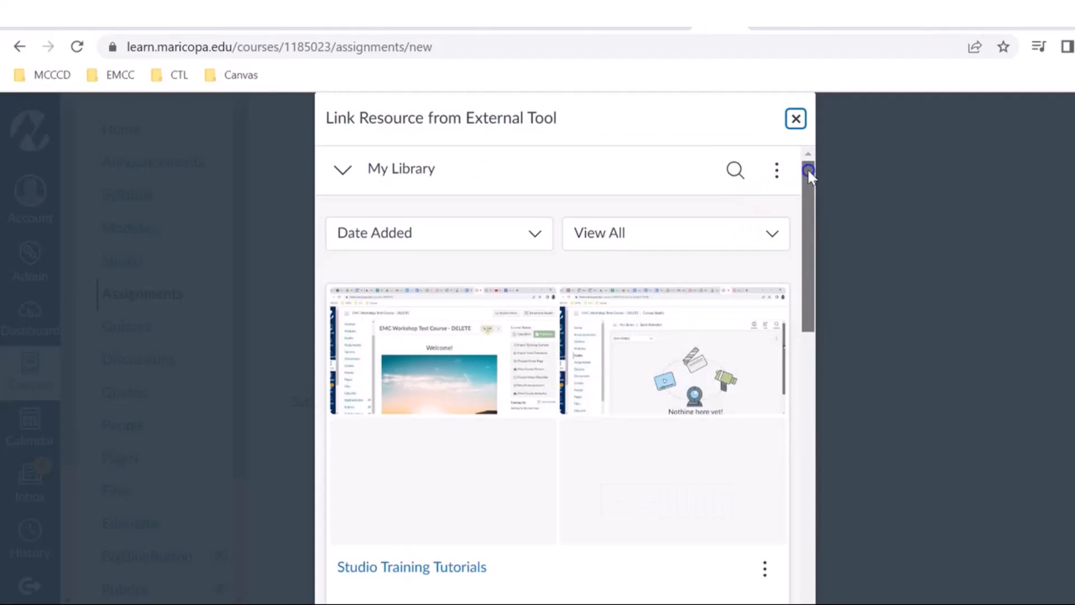
Open the Quick Collection in the Studio library and select the video "Part 7 of 7: Thinking for Themselves"
{"action": "left_click_drag", "start_coordinate": [808, 167], "coordinate": [806, 314]}
{"action": "left_click", "coordinate": [379, 302]}
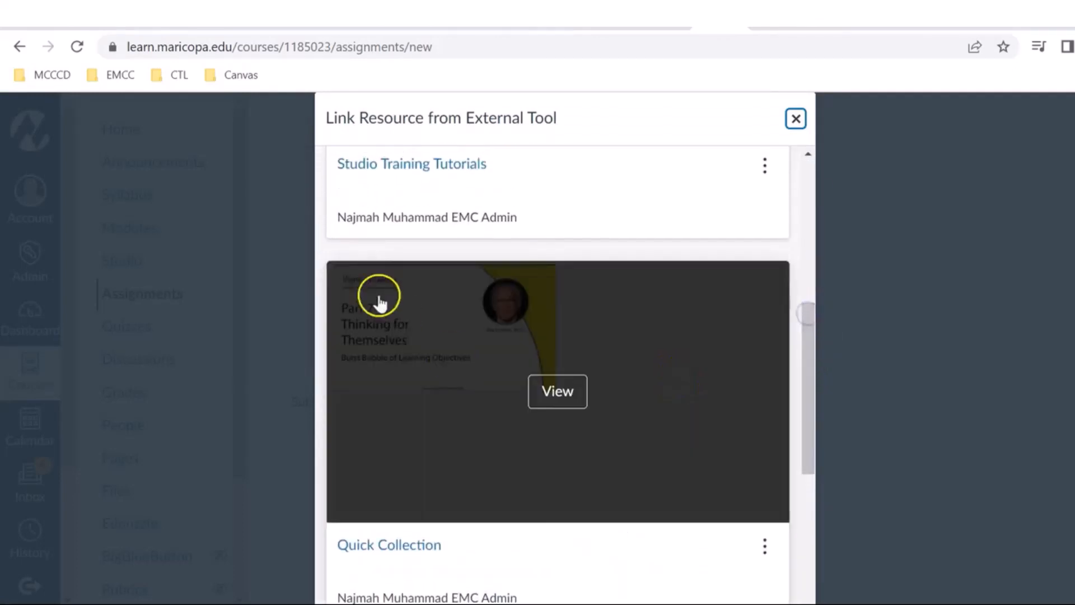
{"action": "left_click", "coordinate": [556, 394]}
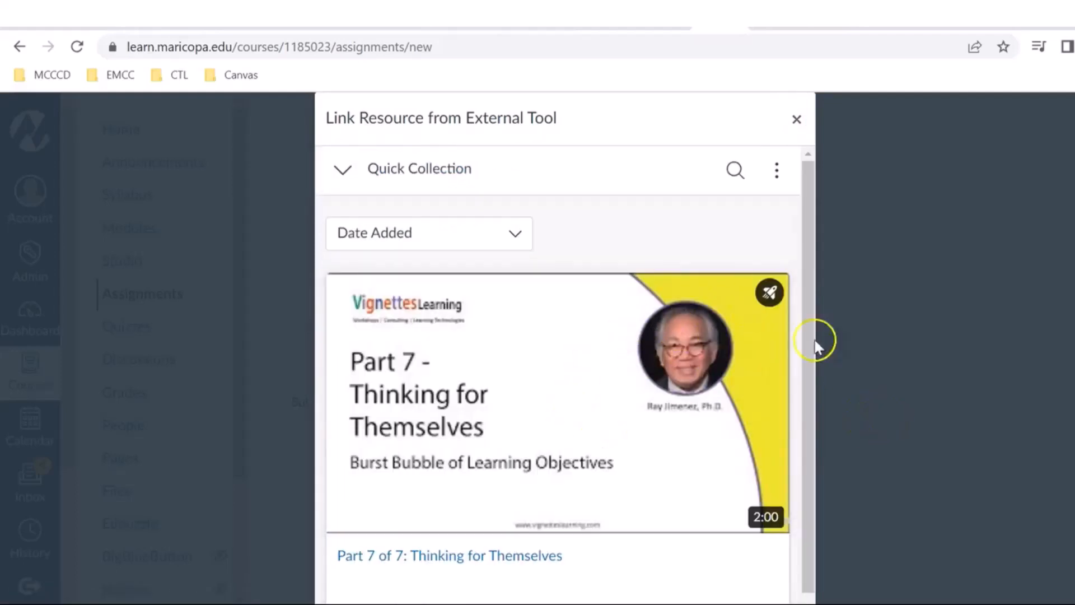
{"action": "mouse_move", "coordinate": [743, 349]}
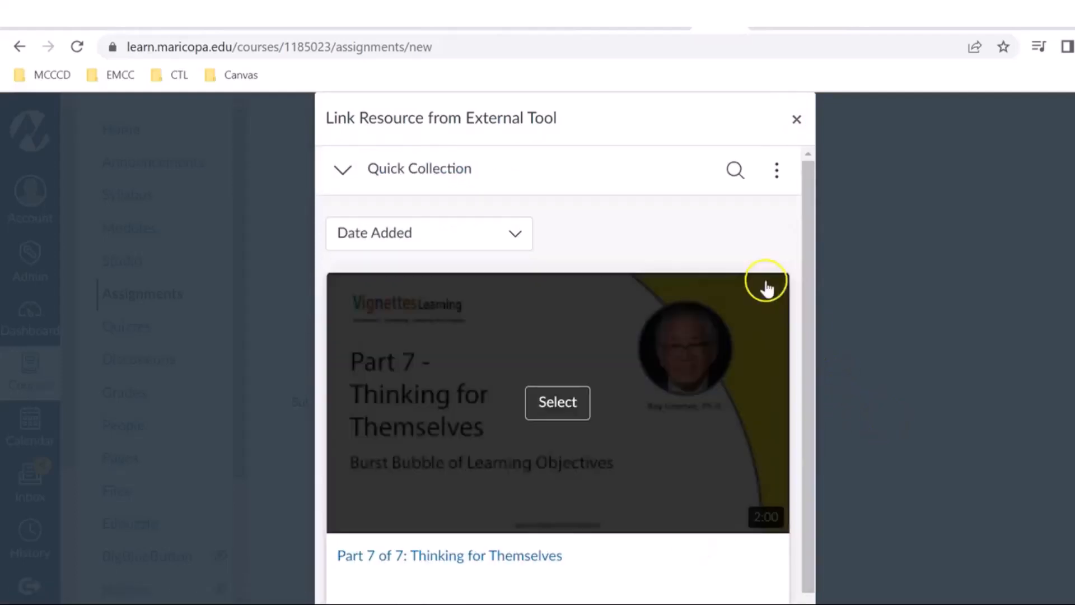
{"action": "left_click", "coordinate": [618, 347]}
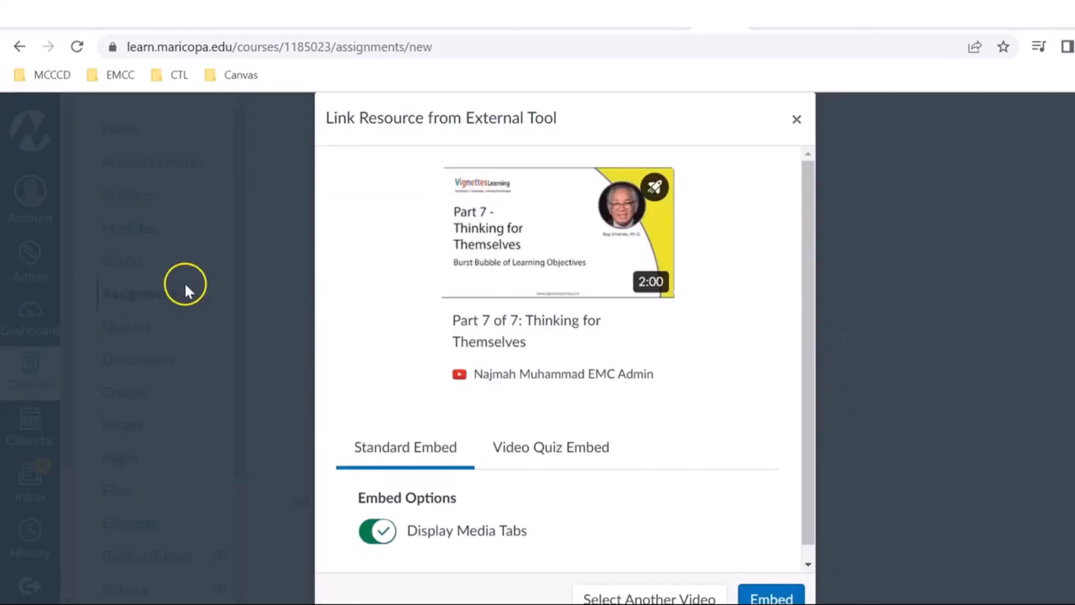
Embed the video as a video quiz using "Create a Quiz Demo" and confirm Canvas Studio as the assignment's external tool
{"action": "left_click", "coordinate": [548, 451]}
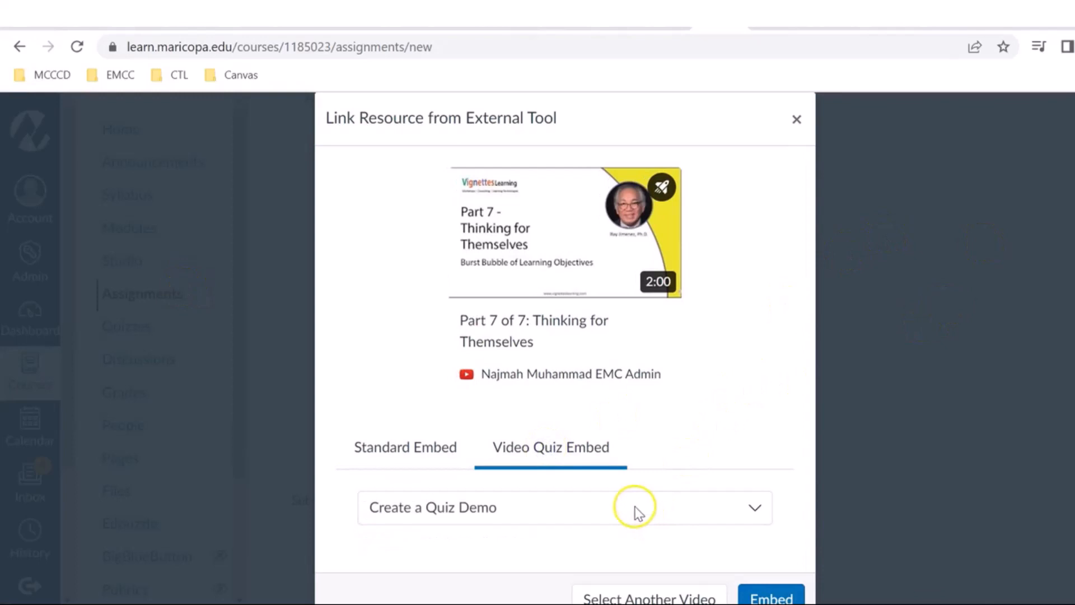
{"action": "left_click", "coordinate": [602, 511]}
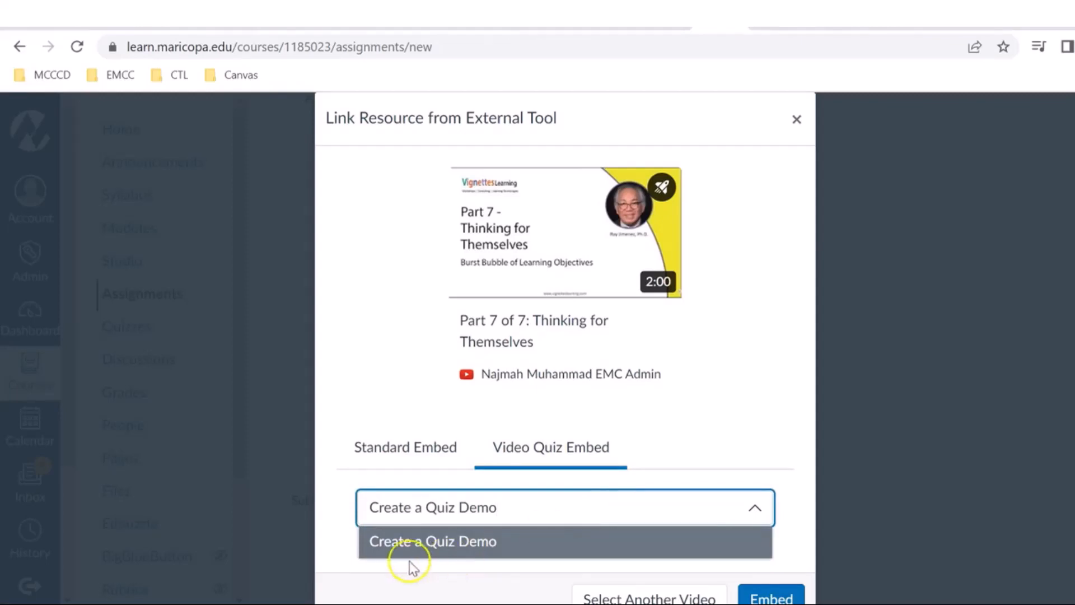
{"action": "left_click", "coordinate": [385, 542]}
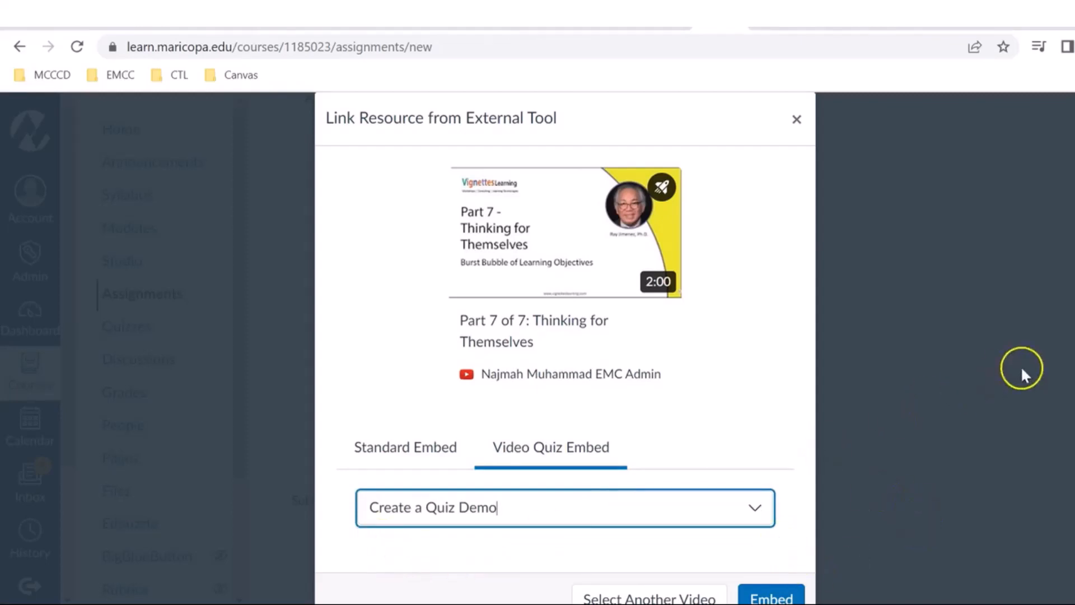
{"action": "scroll", "coordinate": [566, 279], "scroll_direction": "down", "scroll_amount": 3}
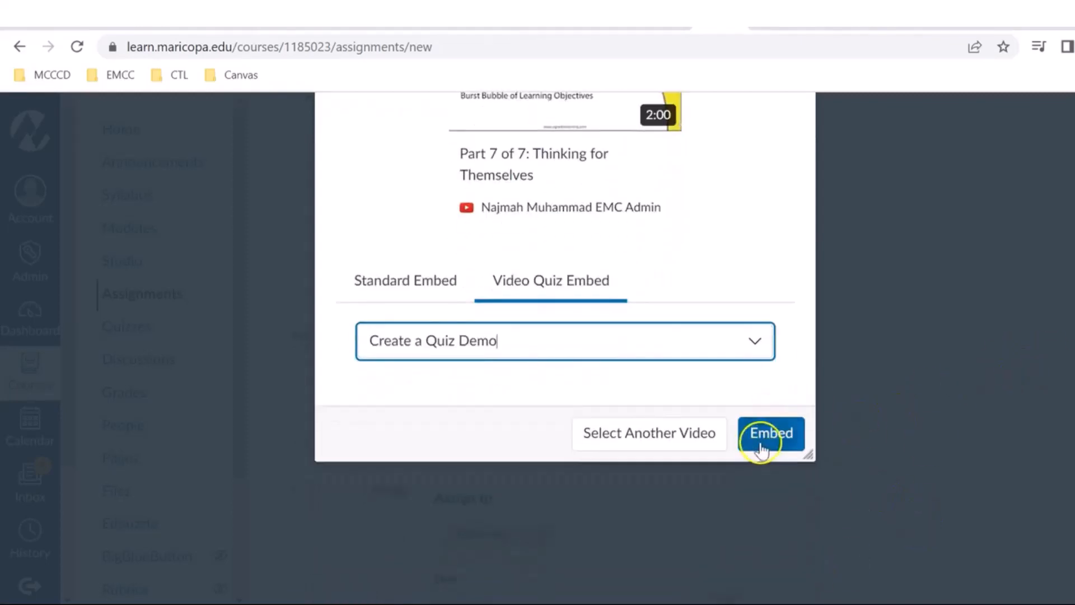
{"action": "left_click", "coordinate": [761, 447]}
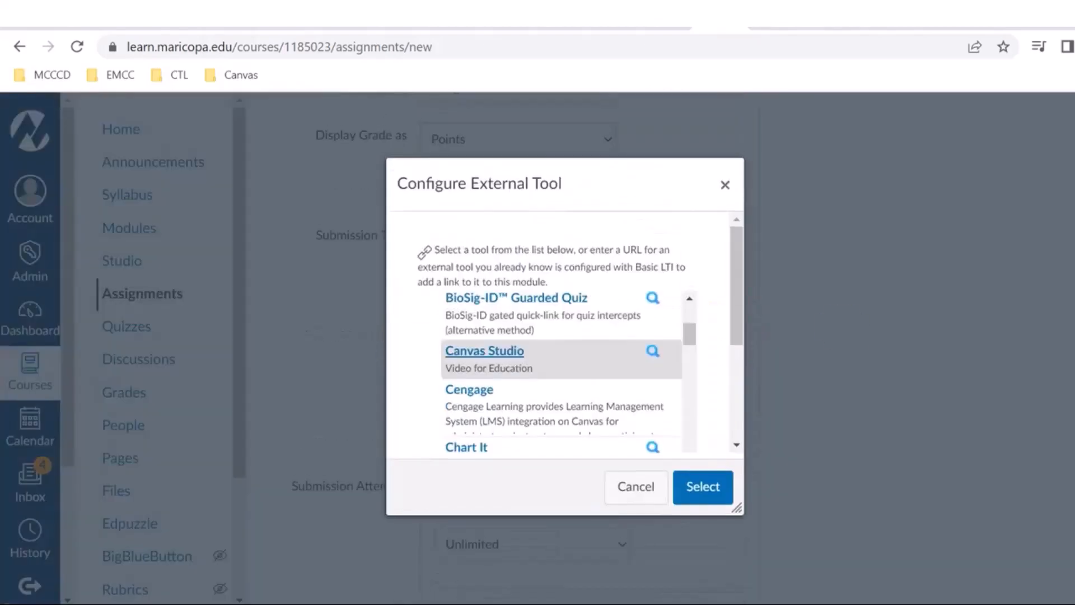
{"action": "left_click", "coordinate": [690, 490]}
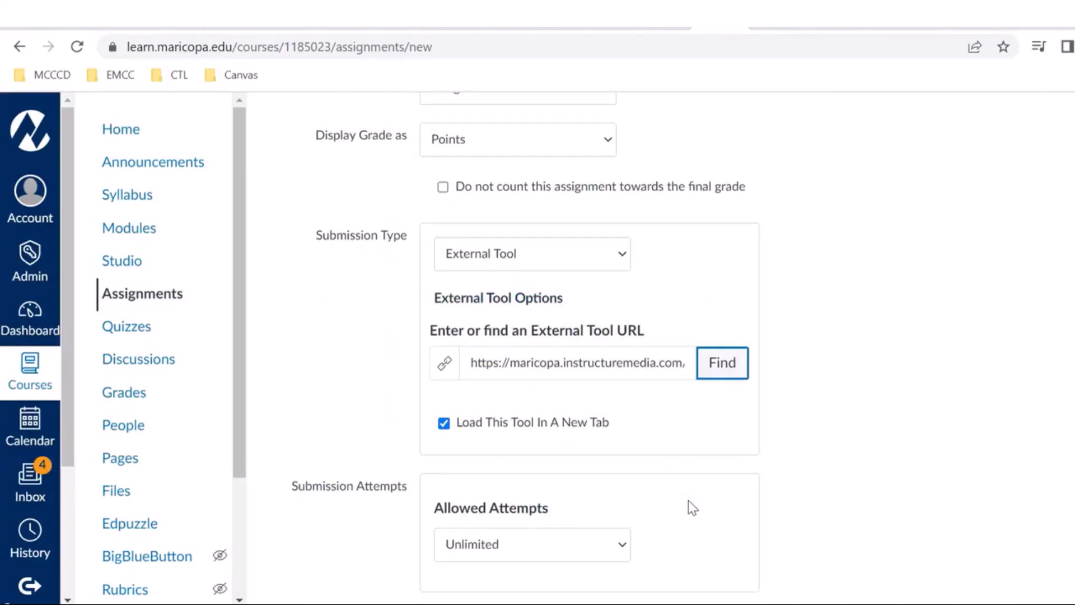
Save the new assignment without publishing it
{"action": "scroll", "coordinate": [689, 504], "scroll_direction": "down", "scroll_amount": 3}
{"action": "scroll", "coordinate": [689, 448], "scroll_direction": "down", "scroll_amount": 4}
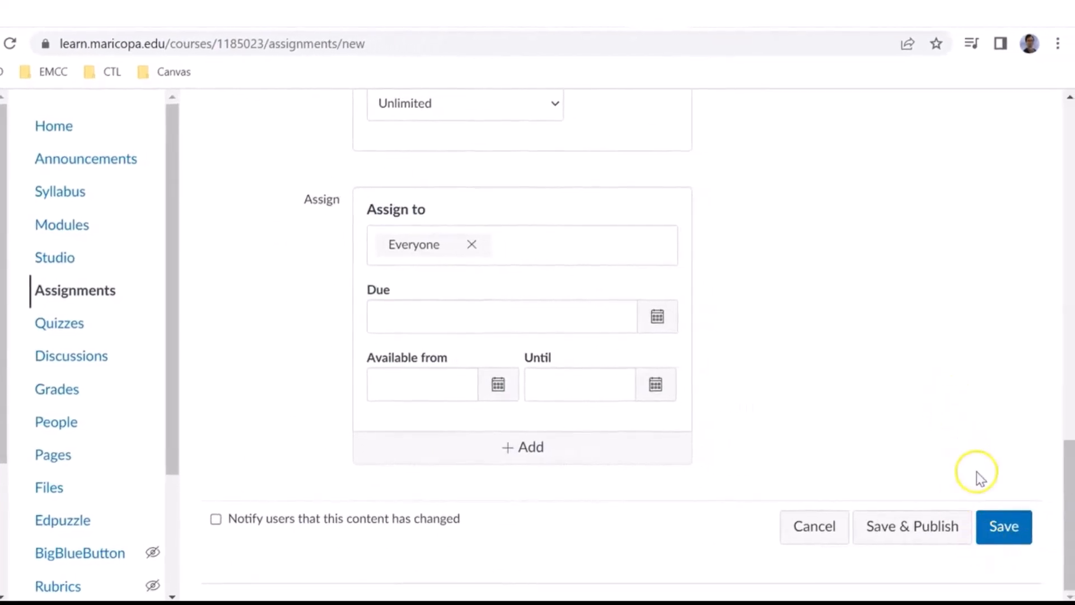
{"action": "left_click", "coordinate": [997, 533]}
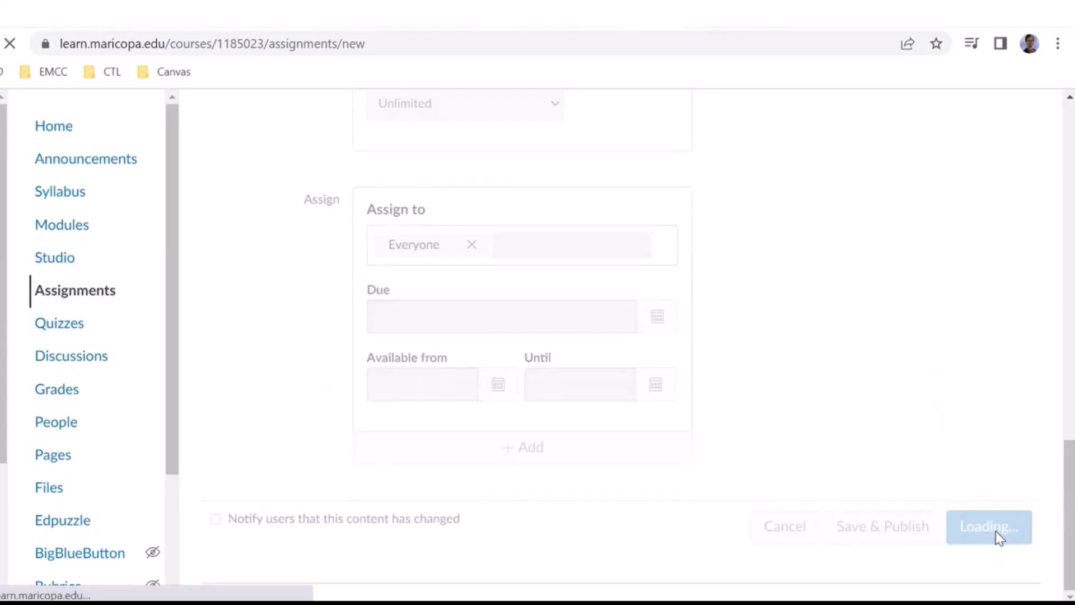
Resume the embedded video quiz, answer True to question 1 and continue the video
{"action": "scroll", "coordinate": [552, 352], "scroll_direction": "down", "scroll_amount": 3}
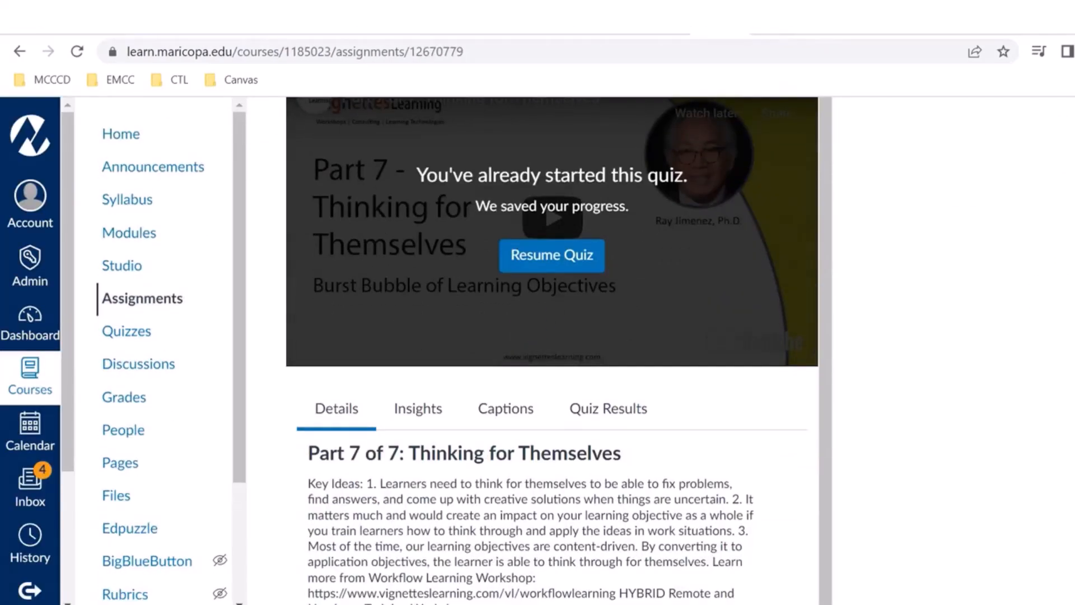
{"action": "left_click", "coordinate": [550, 255]}
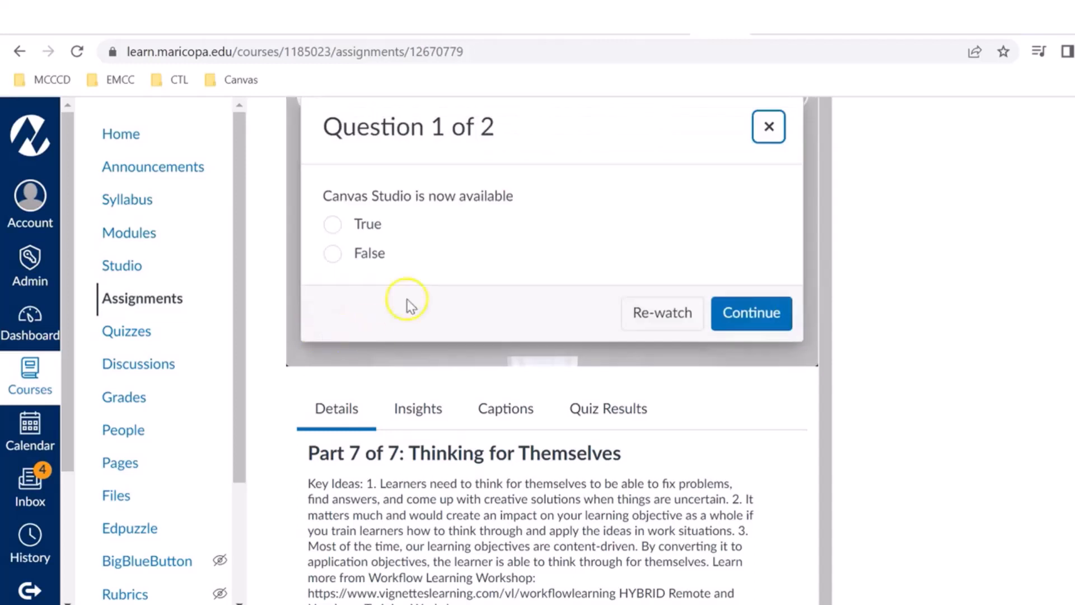
{"action": "left_click", "coordinate": [333, 225]}
{"action": "left_click", "coordinate": [750, 314]}
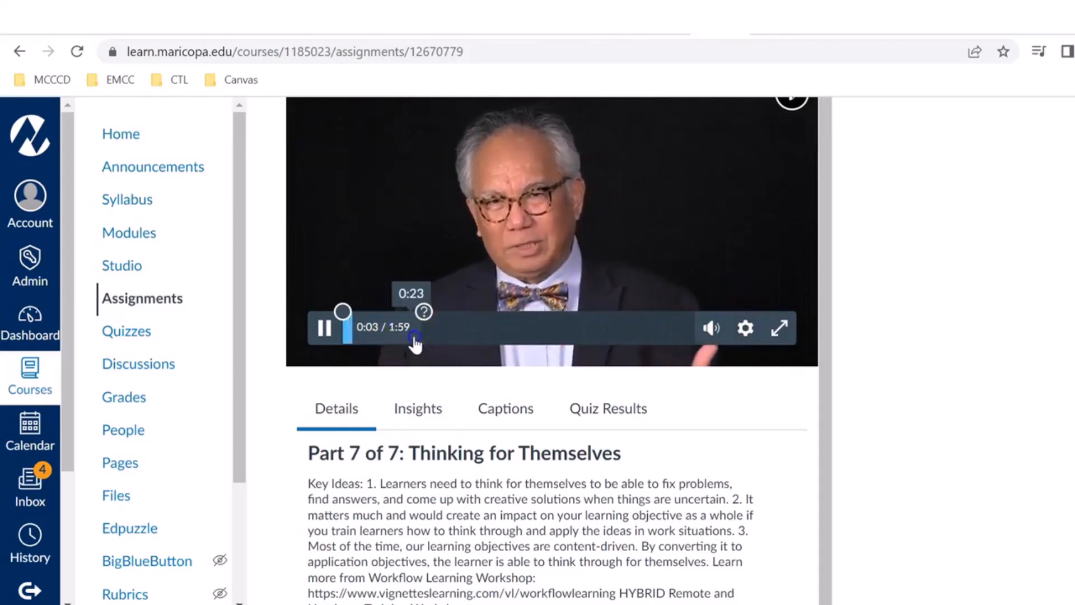
Skip the video ahead to about 0:23, answer No to question 2, continue, and pause playback
{"action": "left_click", "coordinate": [414, 337]}
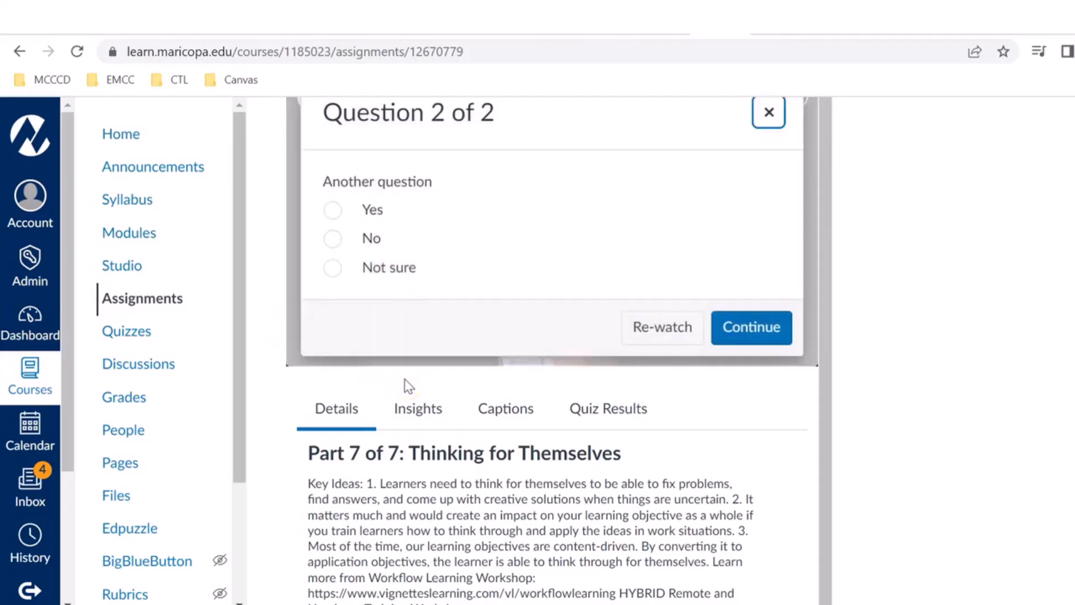
{"action": "left_click", "coordinate": [332, 240]}
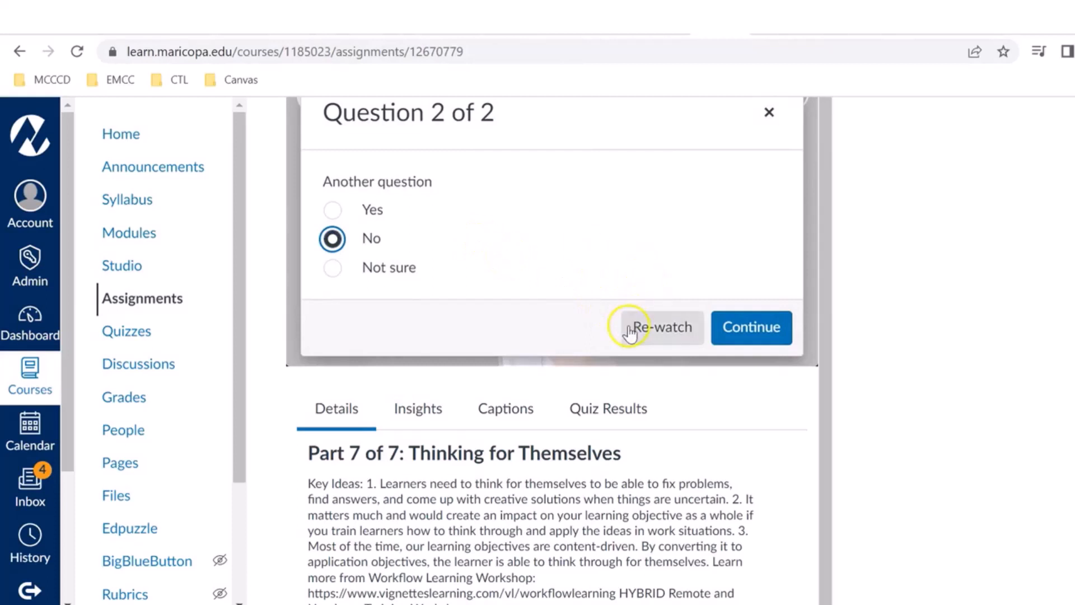
{"action": "left_click", "coordinate": [742, 329]}
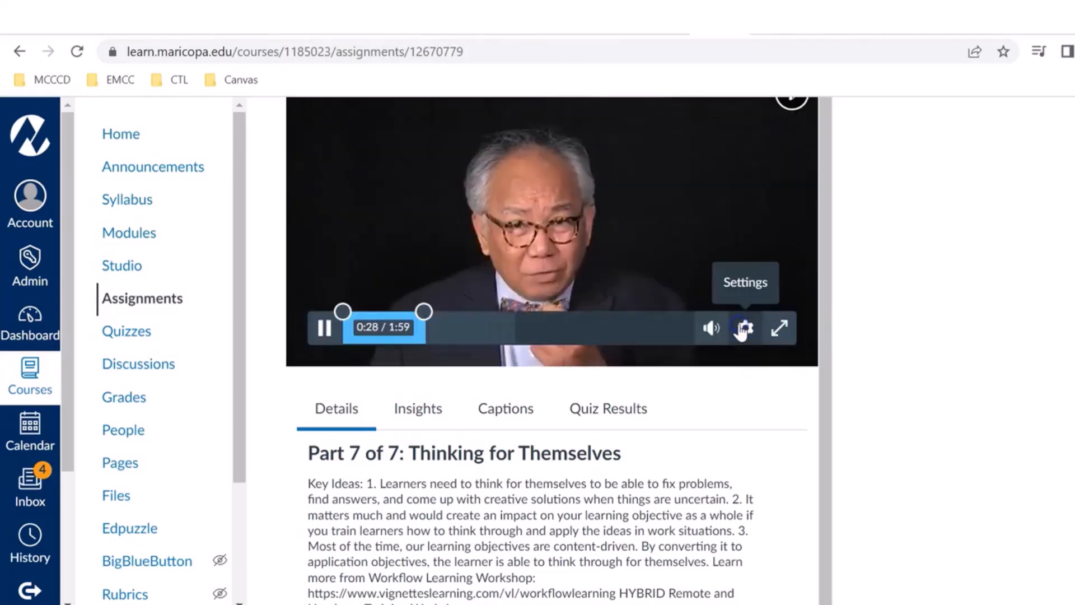
{"action": "left_click", "coordinate": [324, 328]}
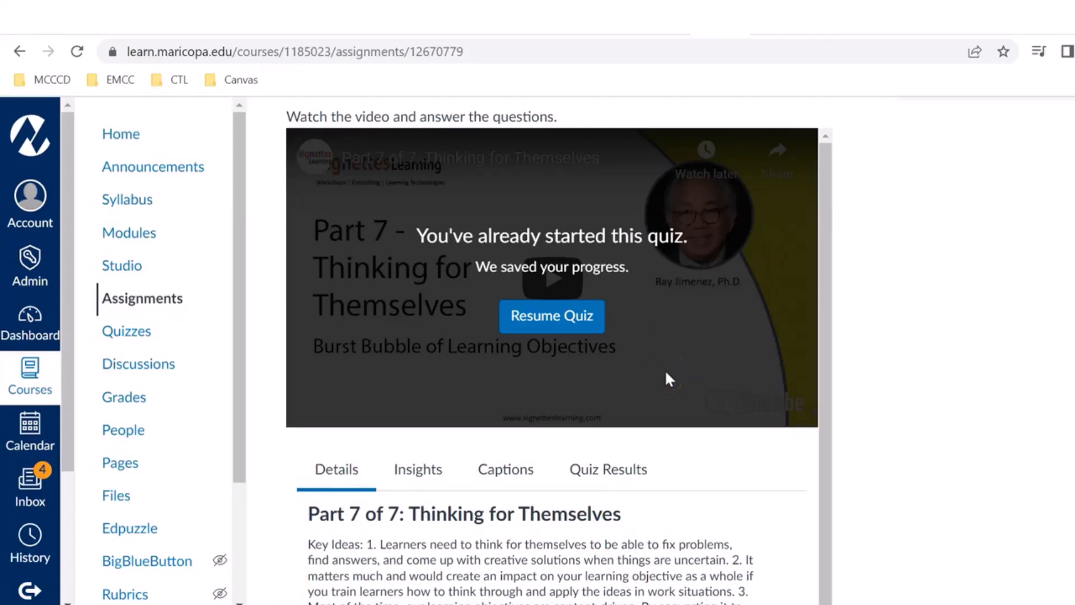
{"action": "left_click", "coordinate": [415, 432]}
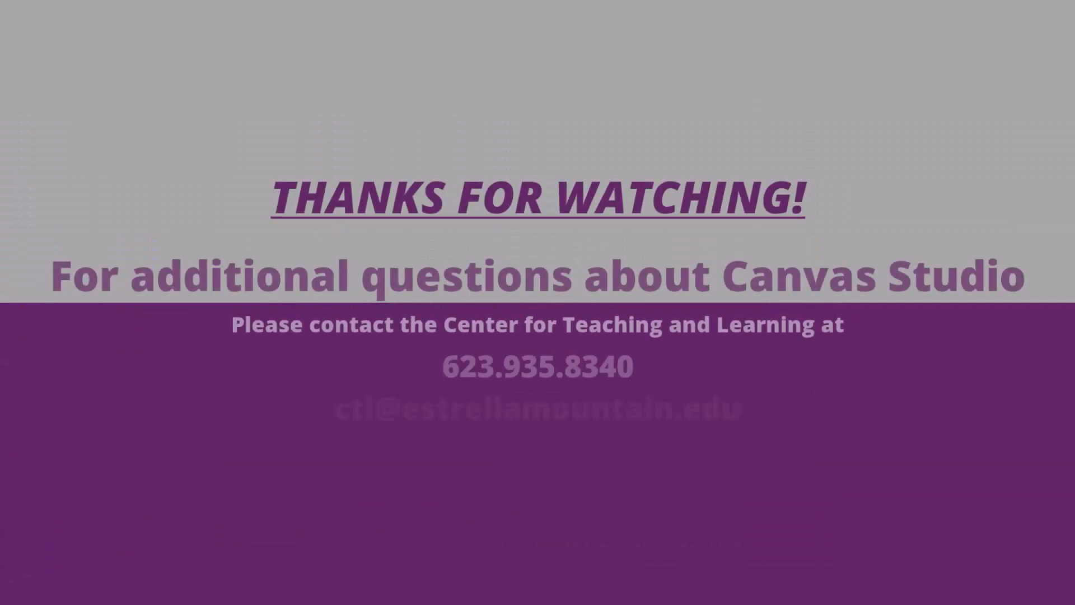